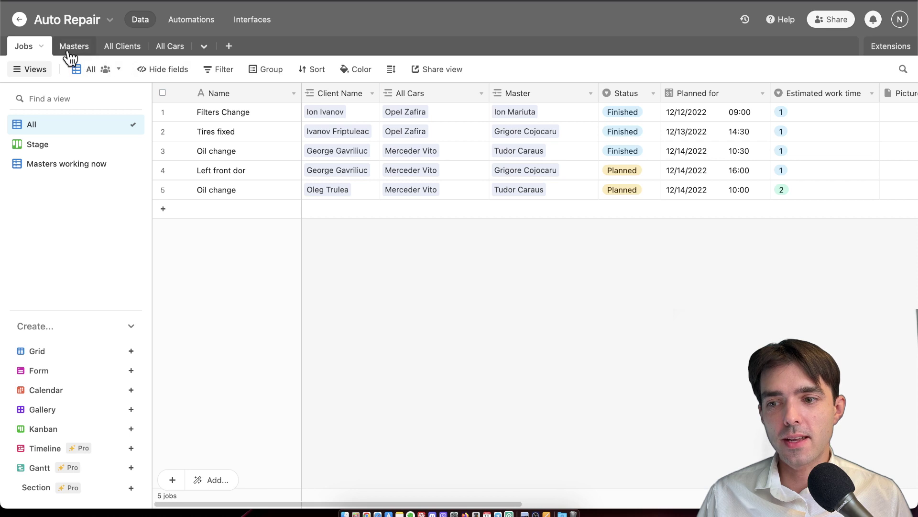
Check a car's Problematic condition and a client's Critical payment status, then open the Masters table
left_click(106, 47)
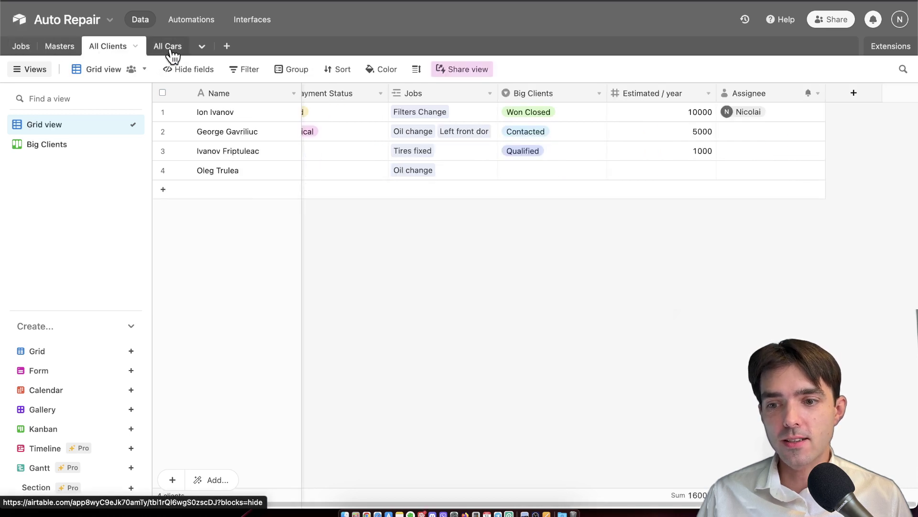
left_click(170, 52)
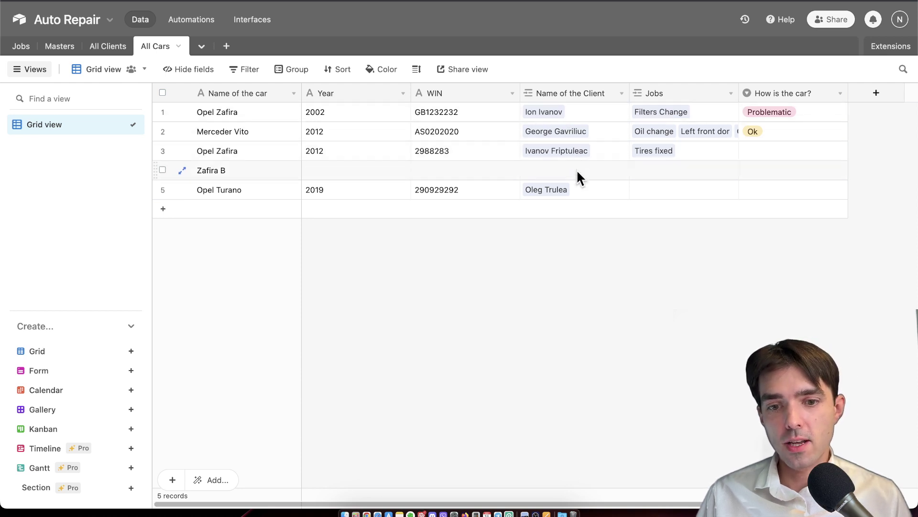
left_click(793, 115)
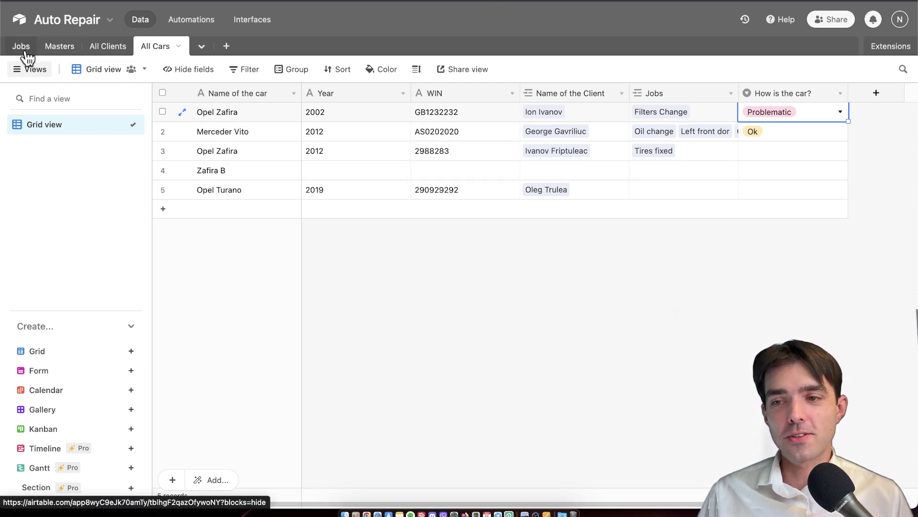
left_click(100, 53)
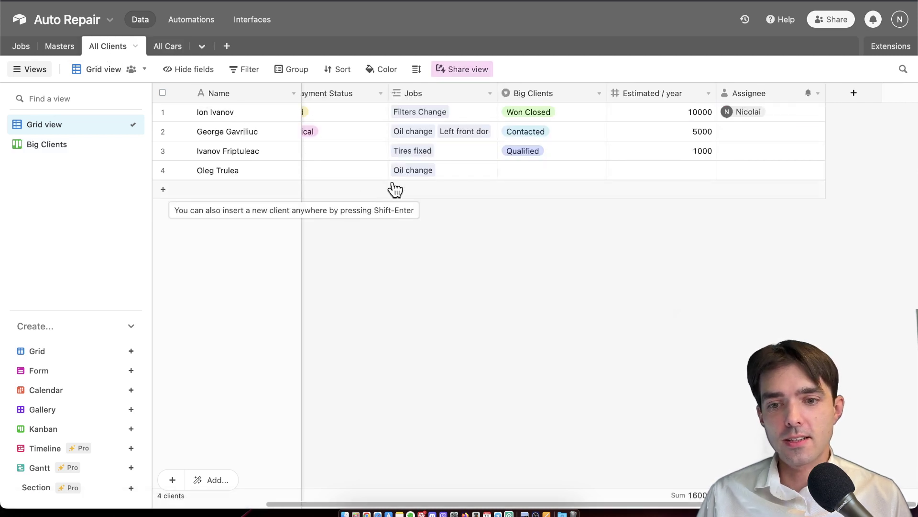
scroll(446, 162, "left", 5)
left_click(484, 131)
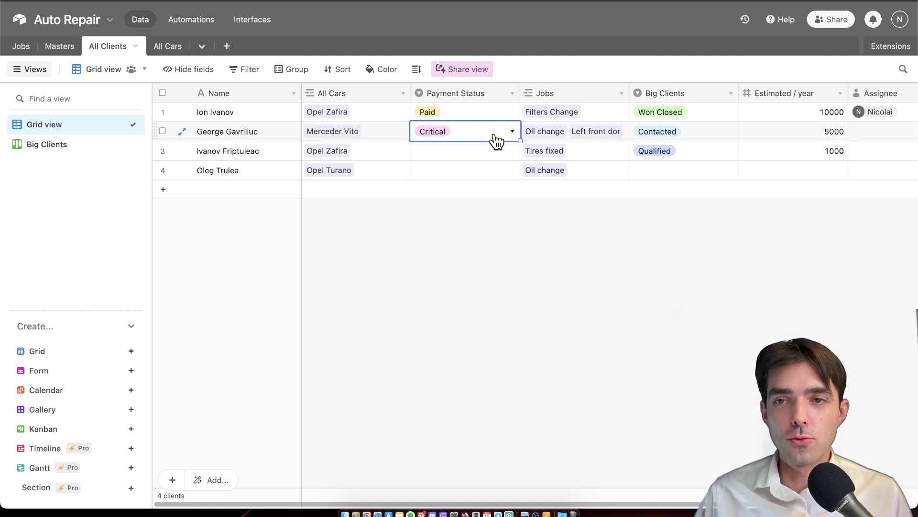
left_click(47, 47)
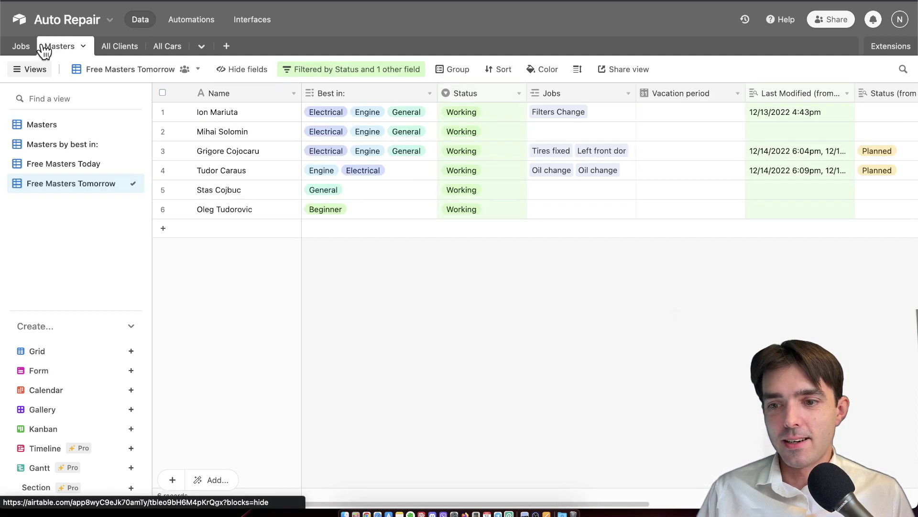
View all masters grouped by status, then go back to the Jobs table
left_click(30, 127)
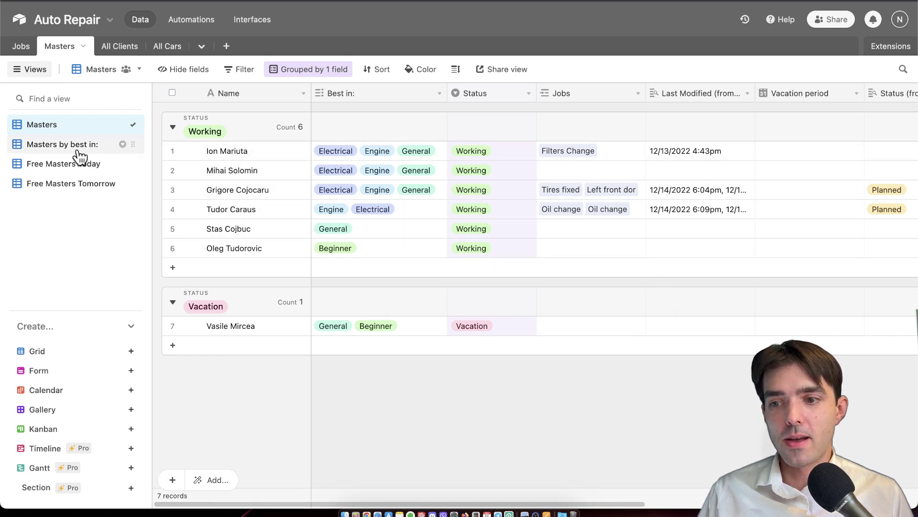
left_click(22, 47)
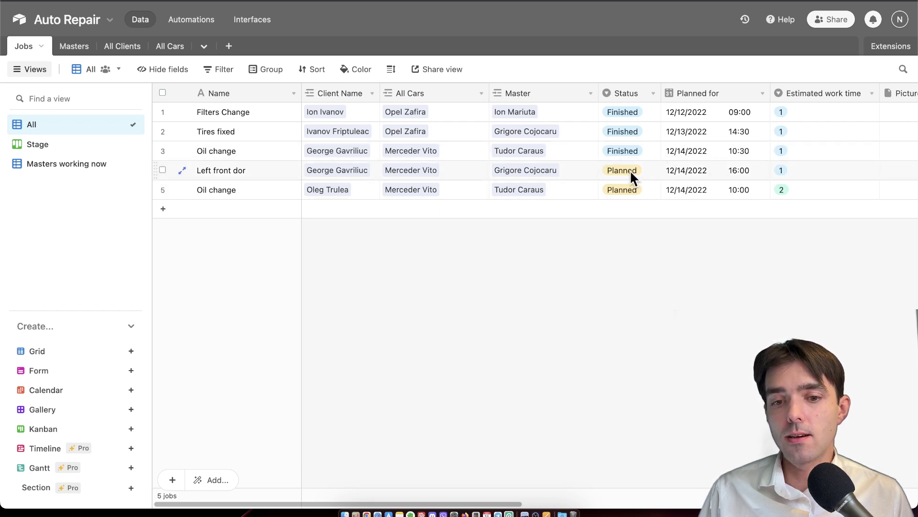
On the Stage kanban, move Filters Change from Finished to Started Working, then return to the All grid
scroll(726, 184, "right", 5)
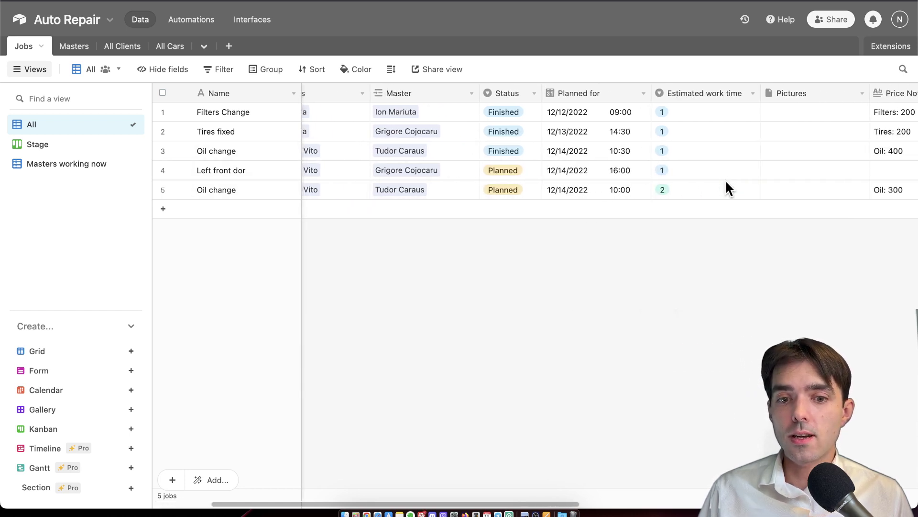
scroll(725, 185, "left", 5)
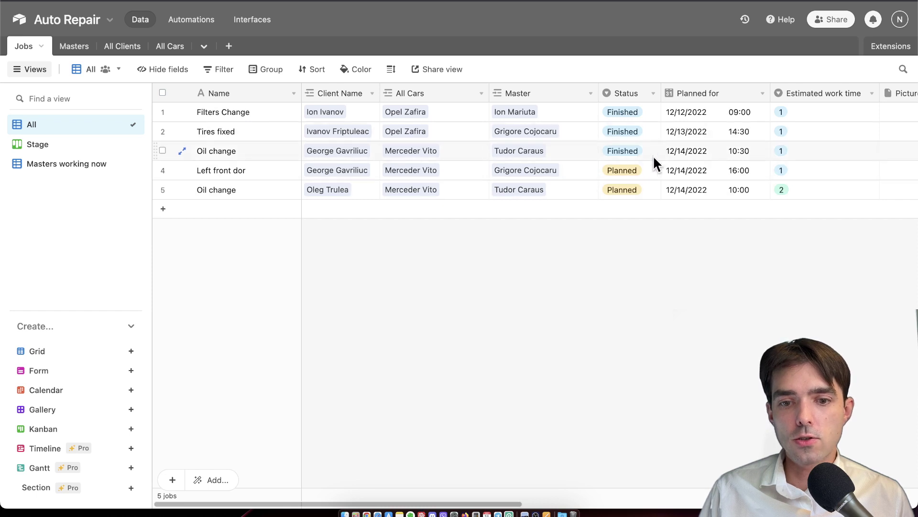
left_click(70, 147)
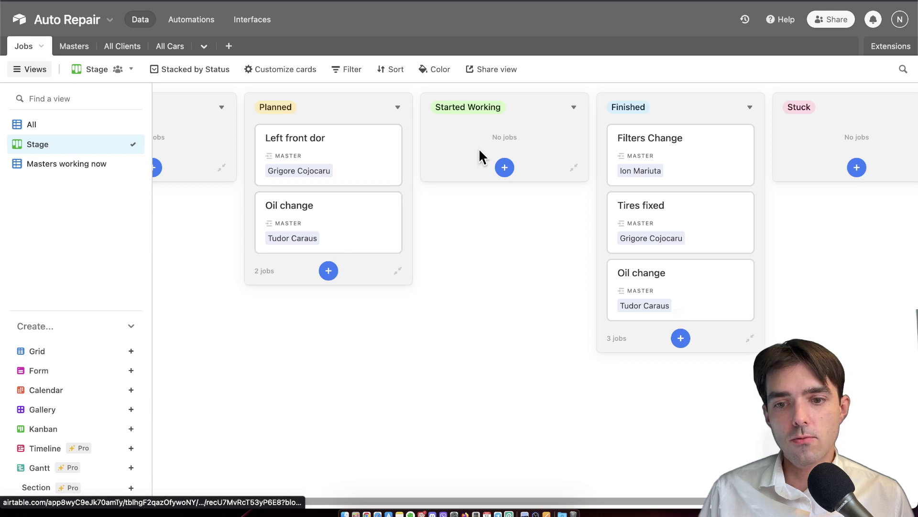
left_click_drag(664, 173, 543, 182)
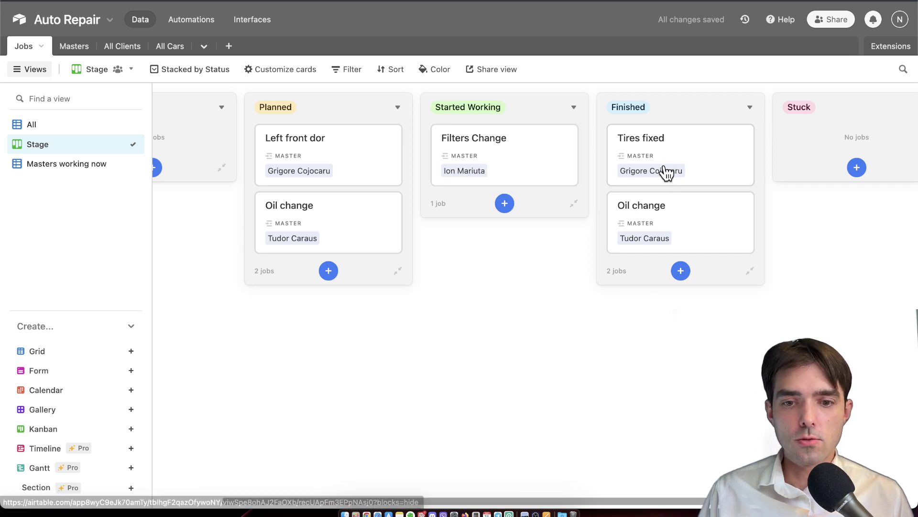
left_click(89, 169)
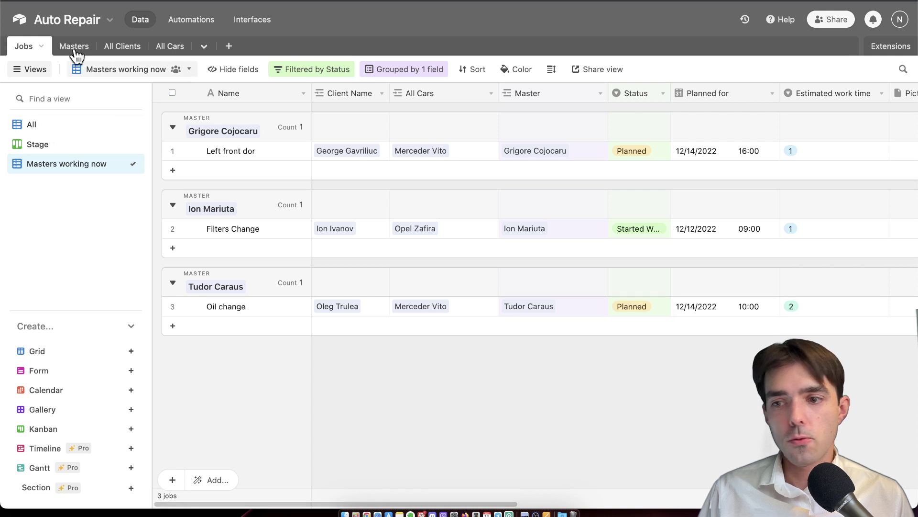
left_click(45, 125)
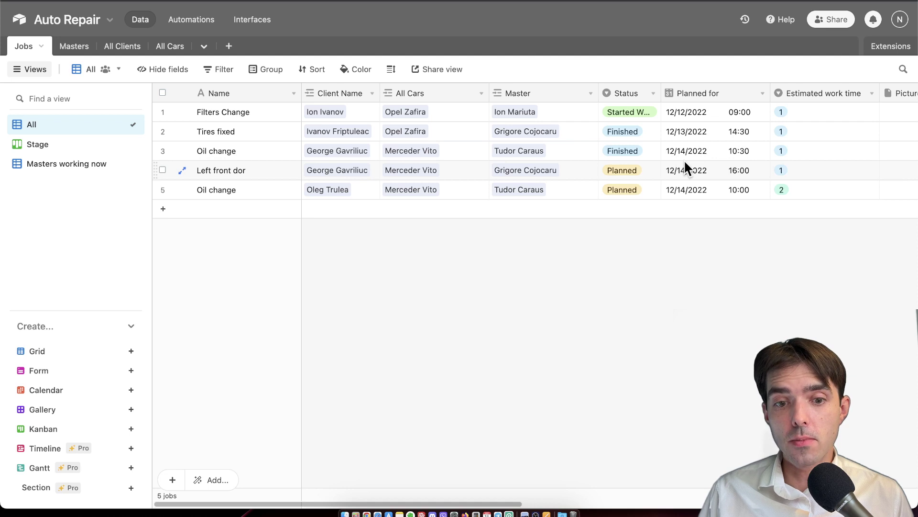
scroll(685, 165, "right", 5)
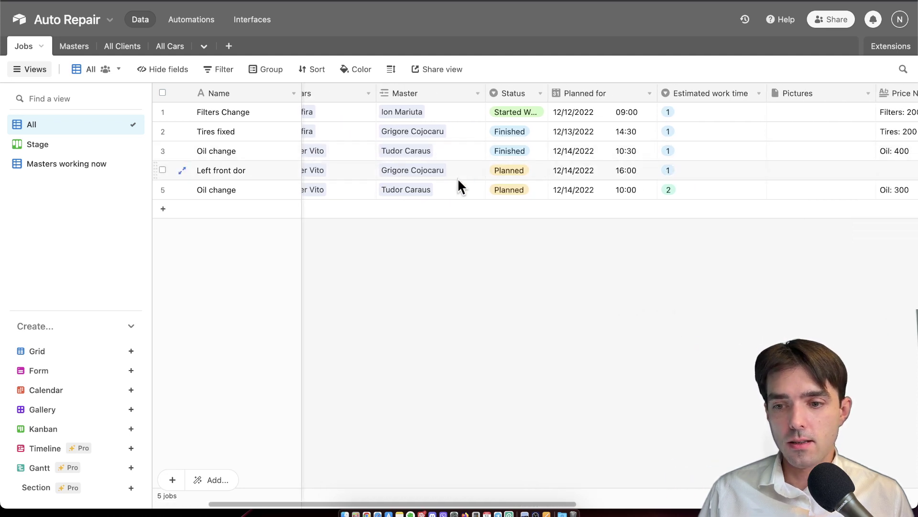
scroll(346, 212, "left", 5)
Add a 'Tire change' job and link it to a new client created from the client search
left_click(321, 209)
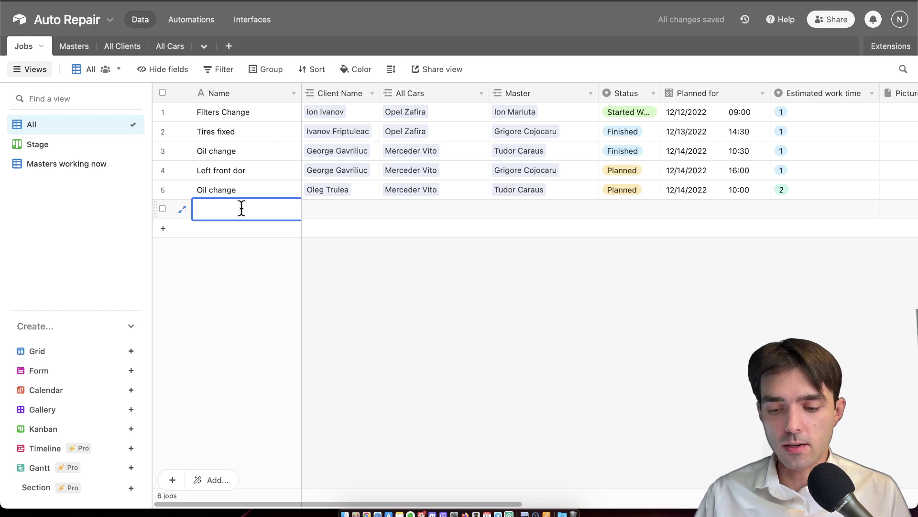
type("C")
type("T")
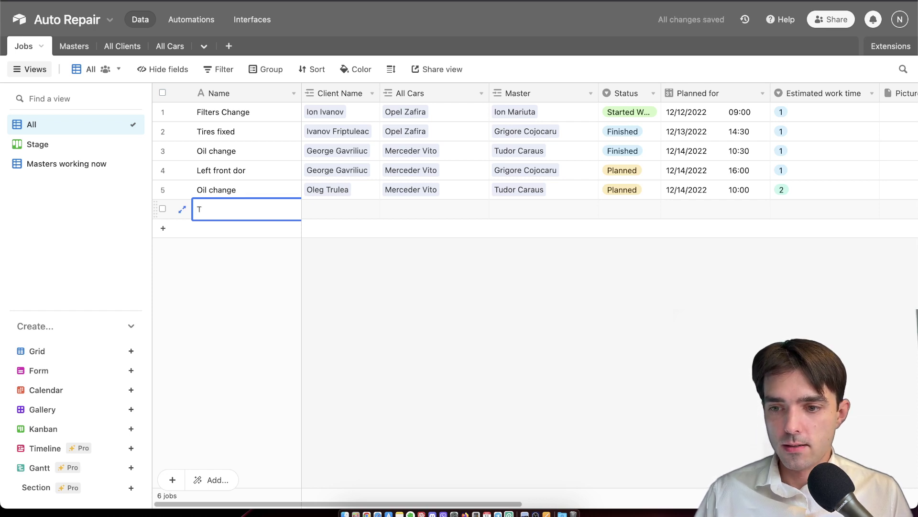
type("ire change")
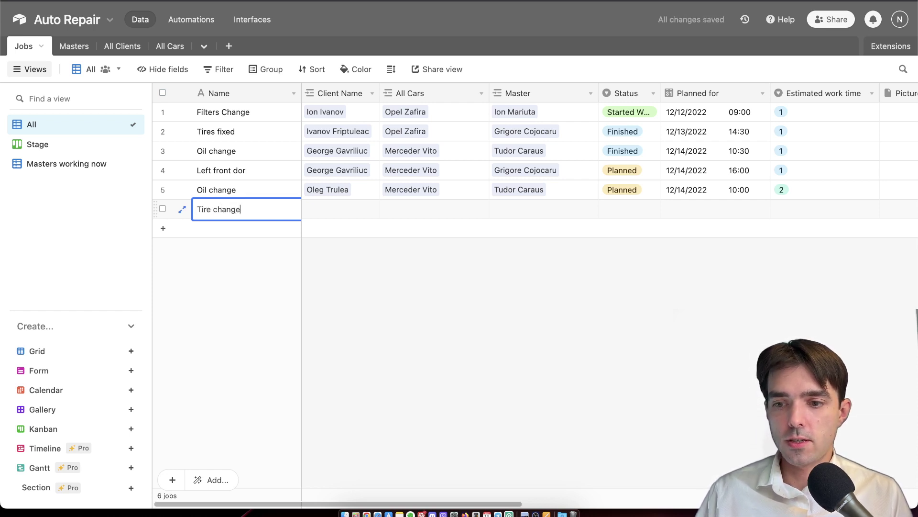
left_click(328, 214)
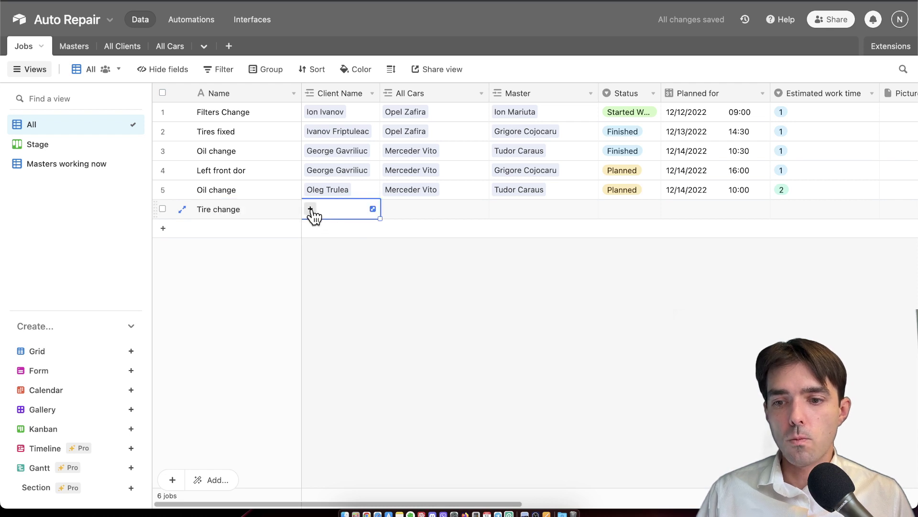
left_click(310, 209)
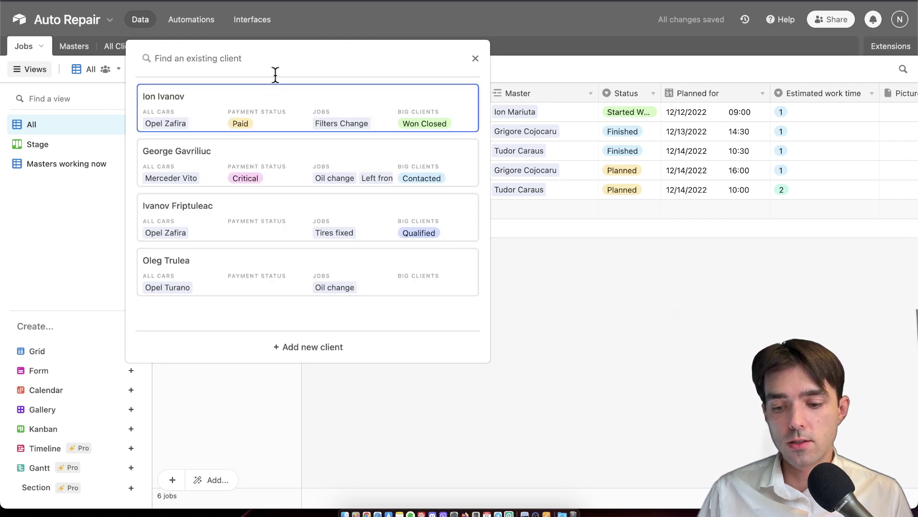
type("ion")
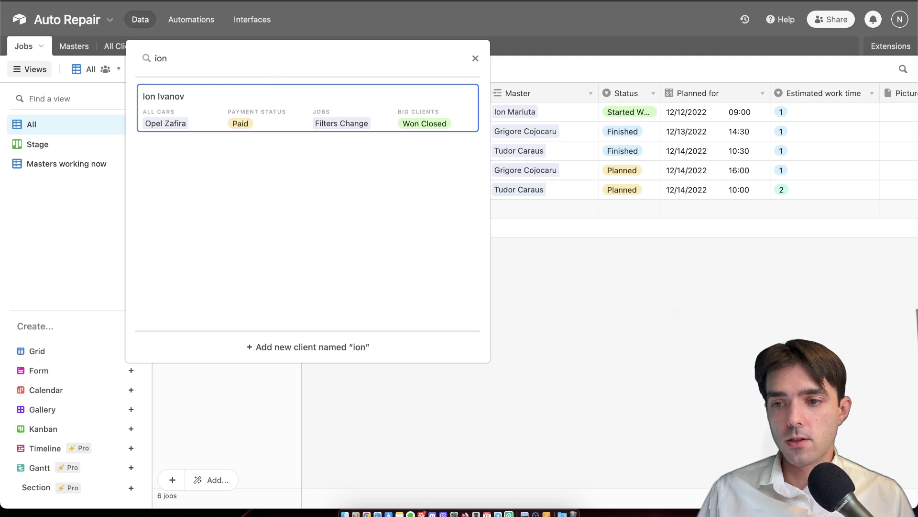
left_click(317, 348)
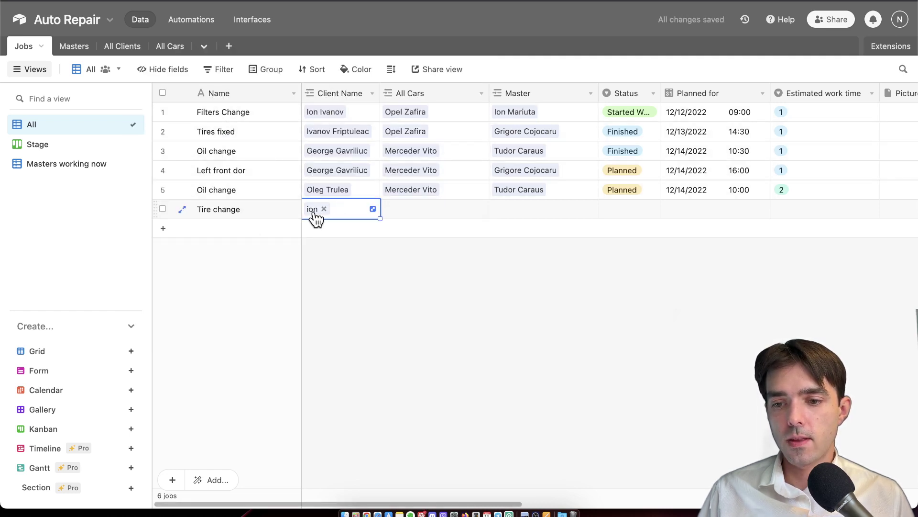
left_click(314, 210)
Enter the new client's full name and create a new car record linked to them
double_click(225, 146)
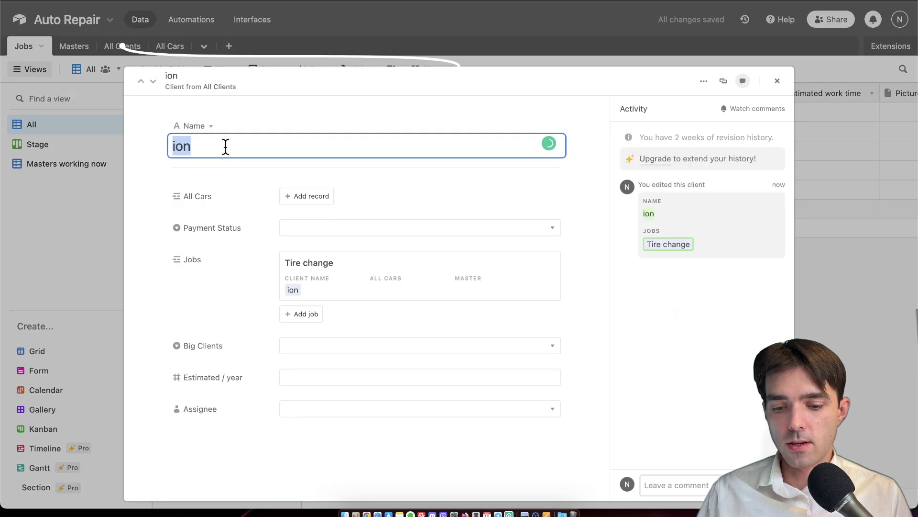
type("John ")
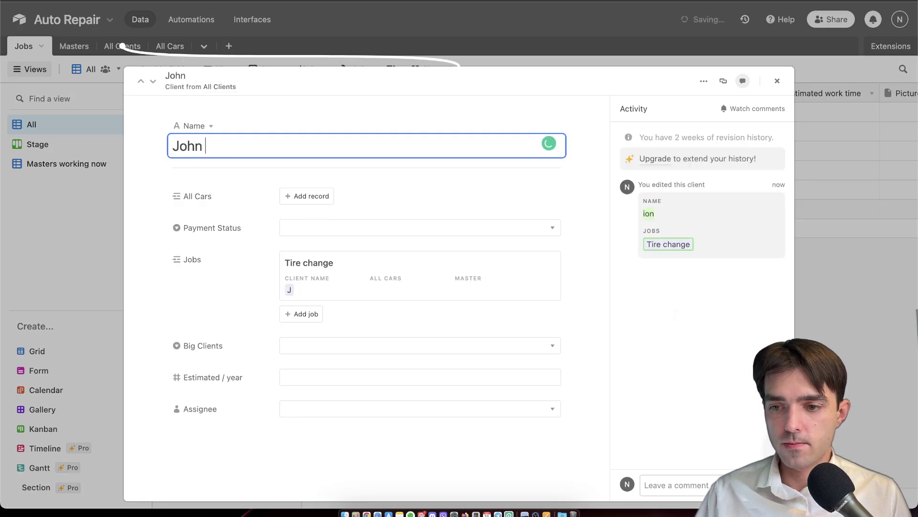
type("Fili")
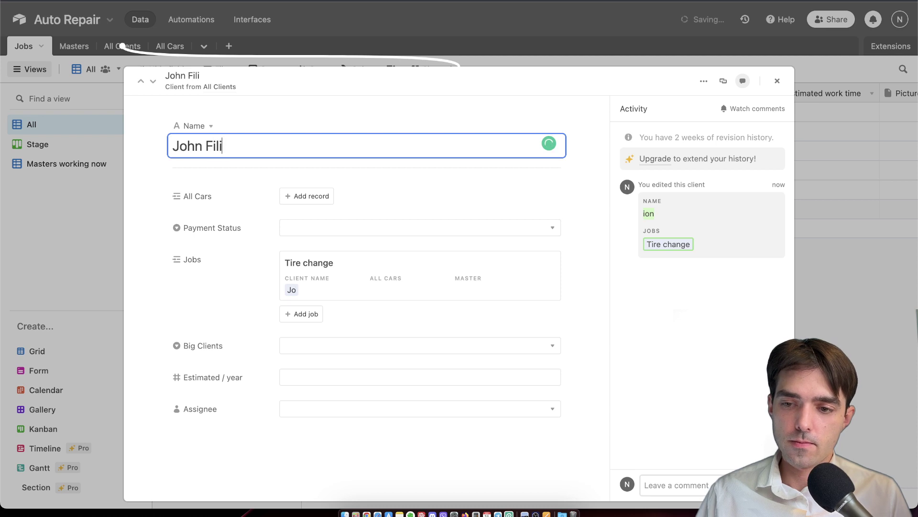
type("p")
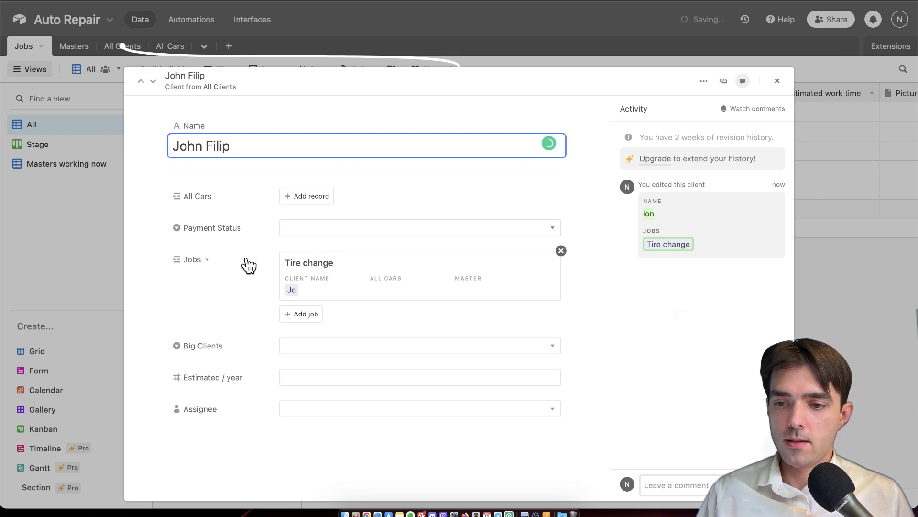
left_click(292, 197)
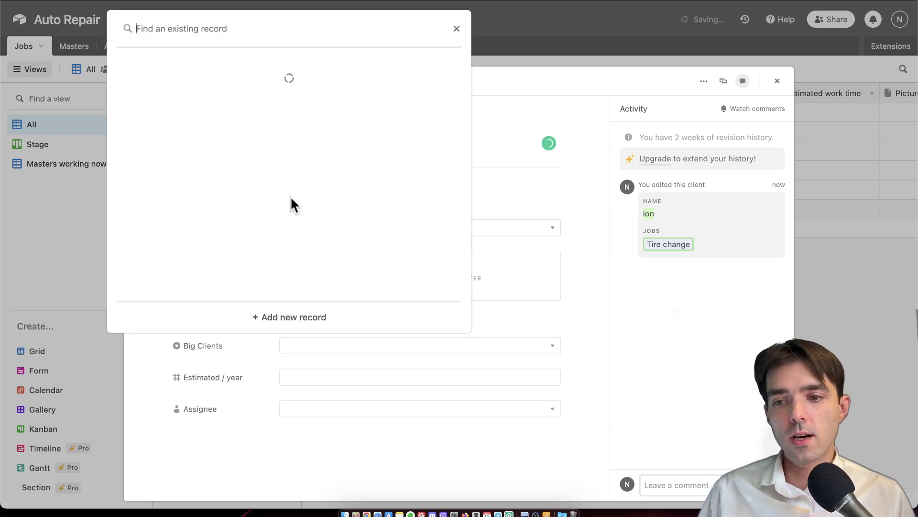
left_click(286, 320)
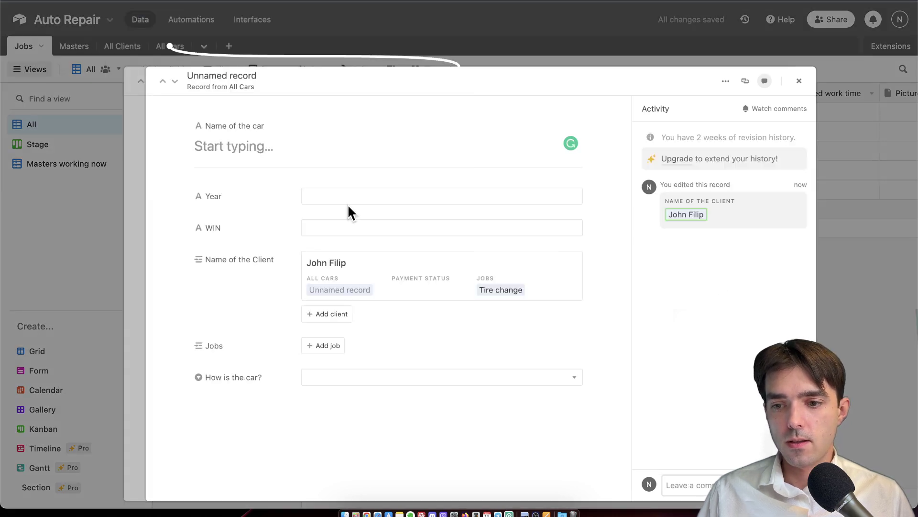
Name the car Tesla, with year 2020 and WIN 1200392
left_click(326, 197)
left_click(295, 157)
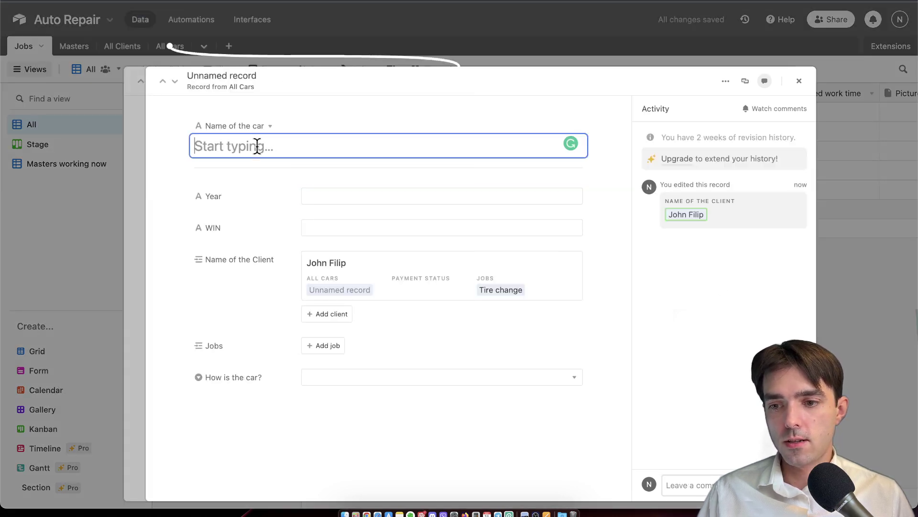
type("Volvo")
key("super+a")
type("Te")
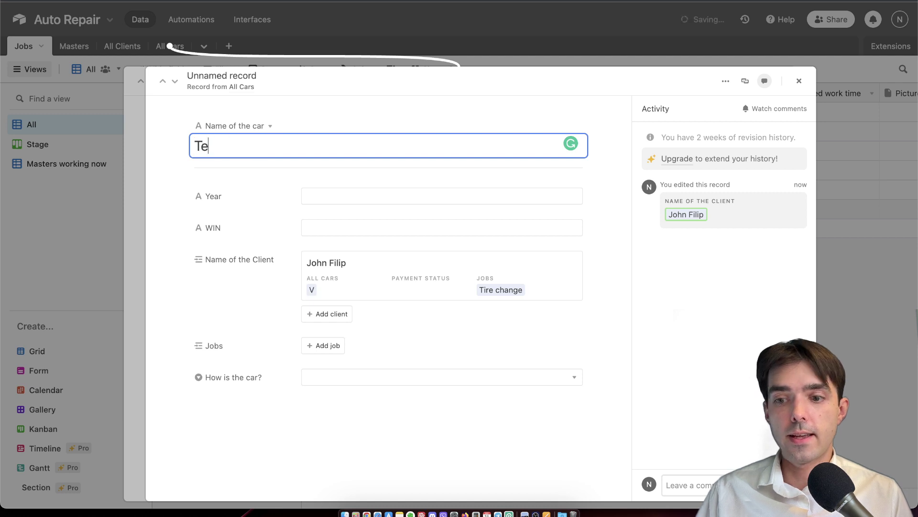
type("sa")
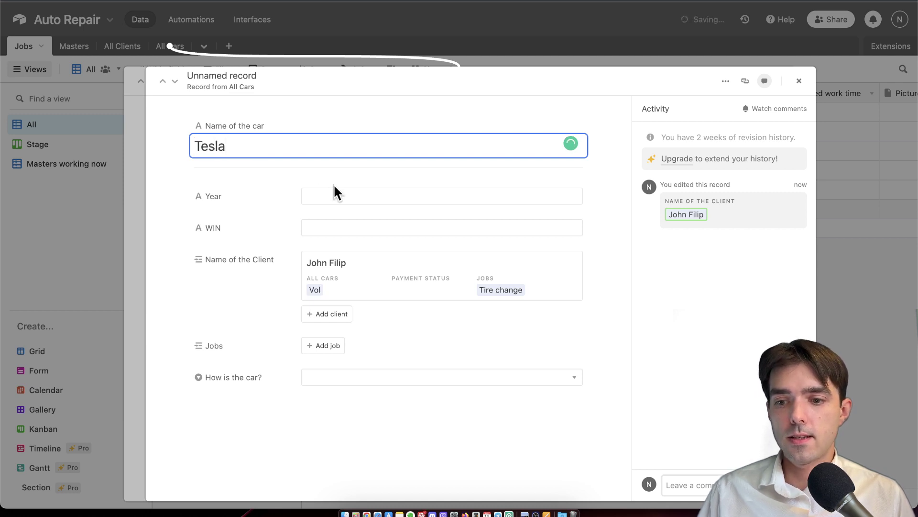
left_click(338, 197)
type("202")
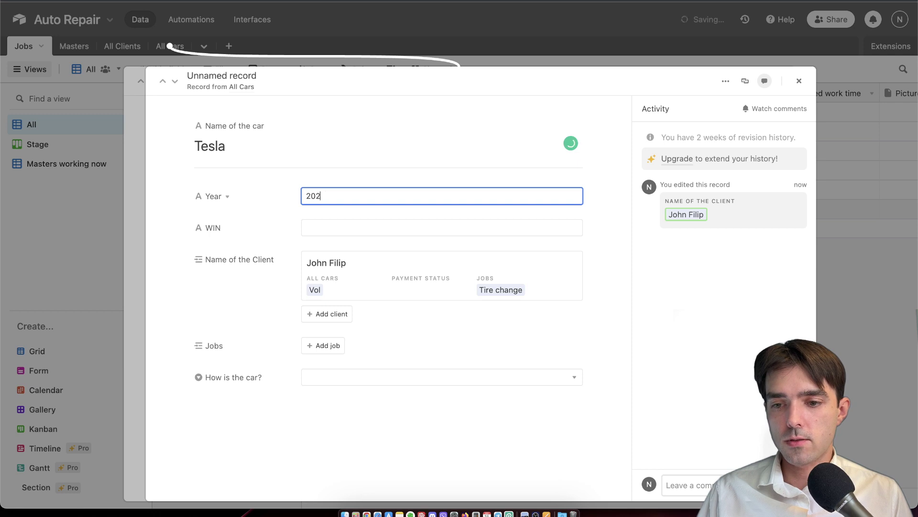
type("0")
left_click(340, 229)
type("12003")
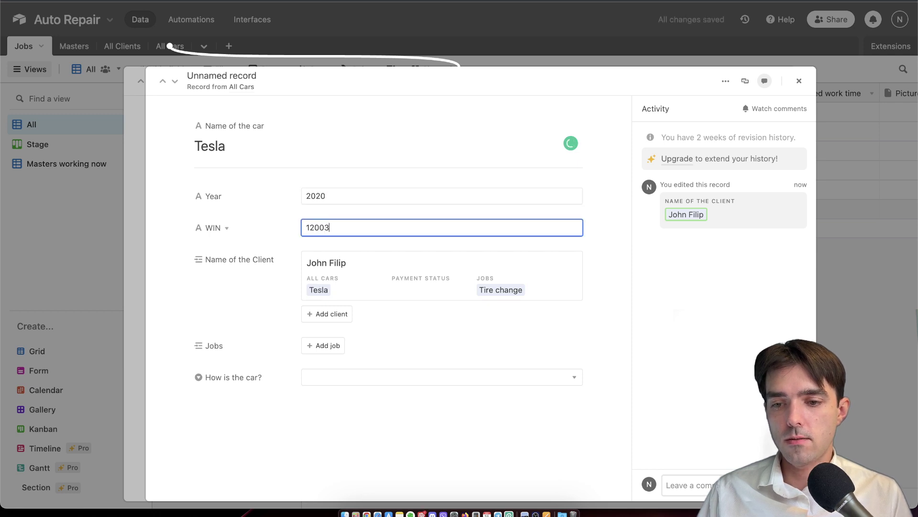
type("92")
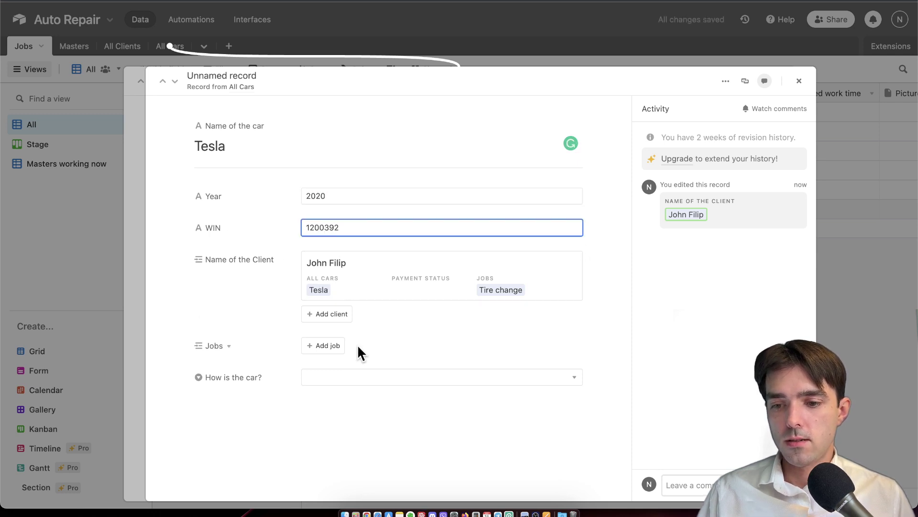
Close the car record, set the client's Payment Status to Did not pay, and return to Jobs
left_click(799, 82)
scroll(359, 288, "down", 1)
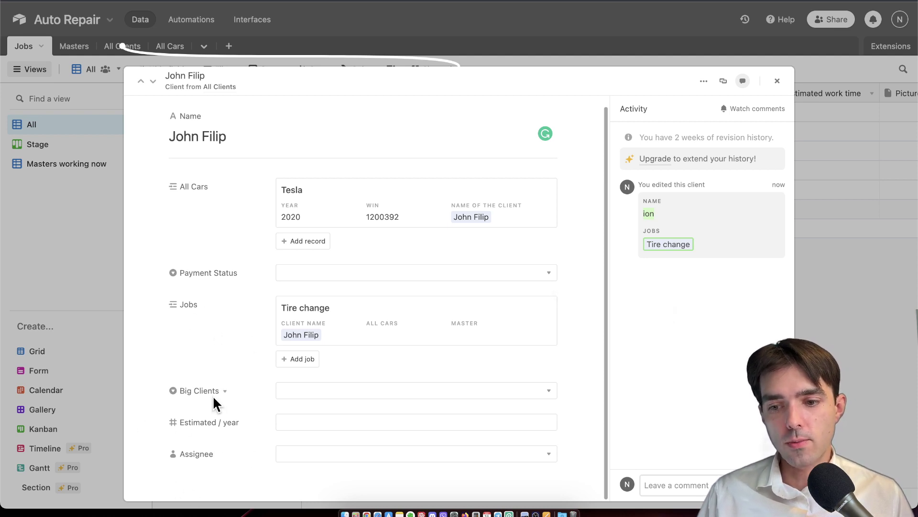
left_click(303, 275)
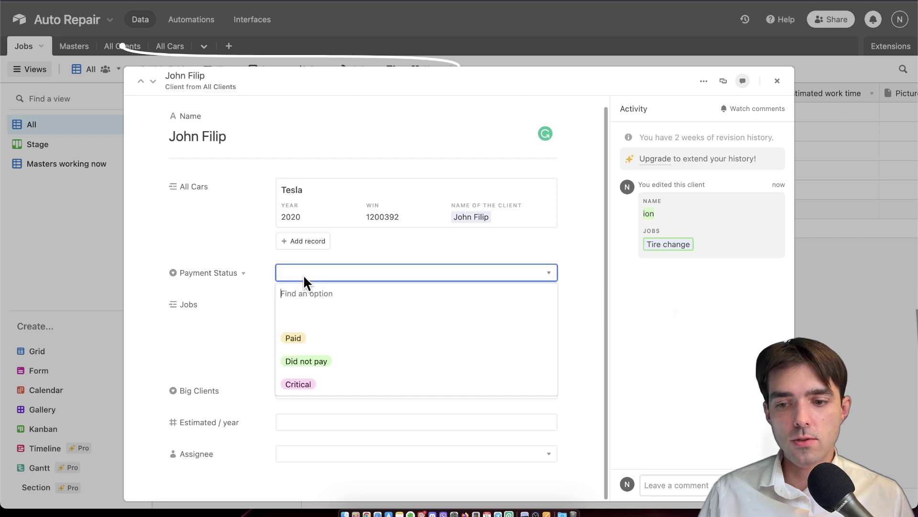
left_click(363, 342)
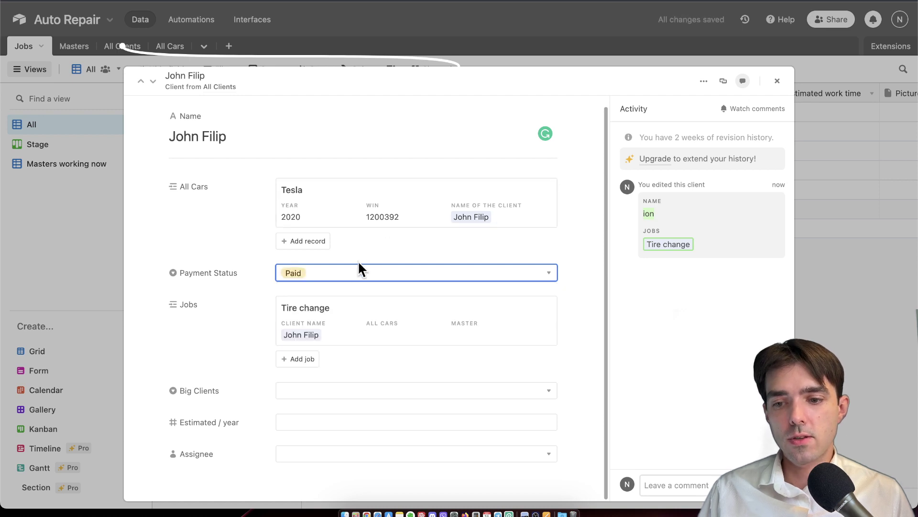
left_click(353, 278)
left_click(337, 361)
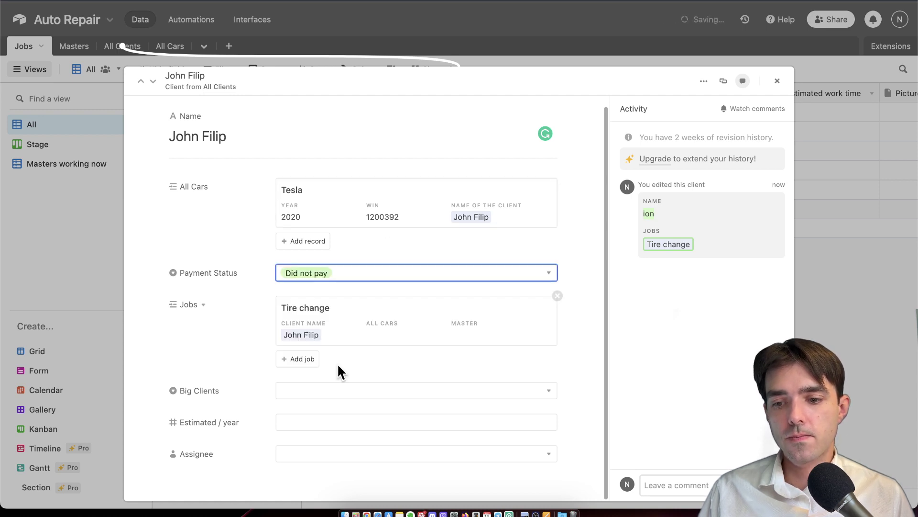
left_click(778, 81)
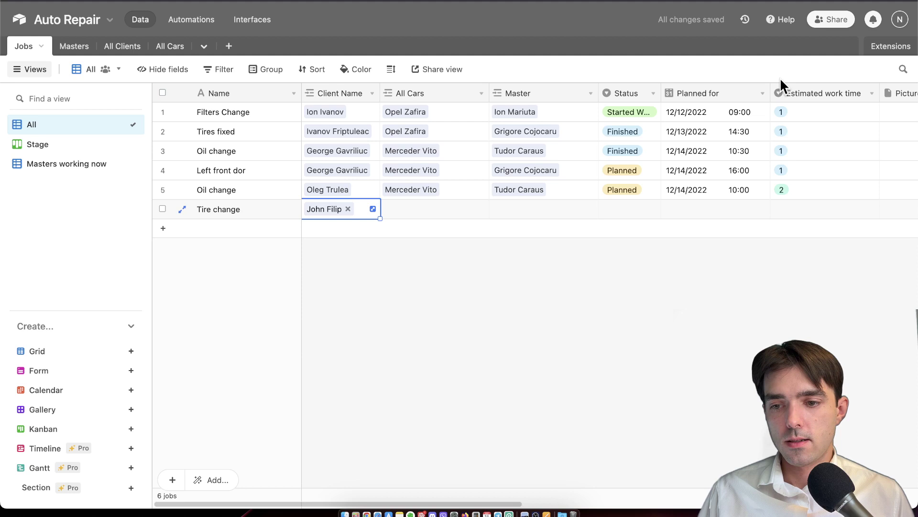
left_click(426, 210)
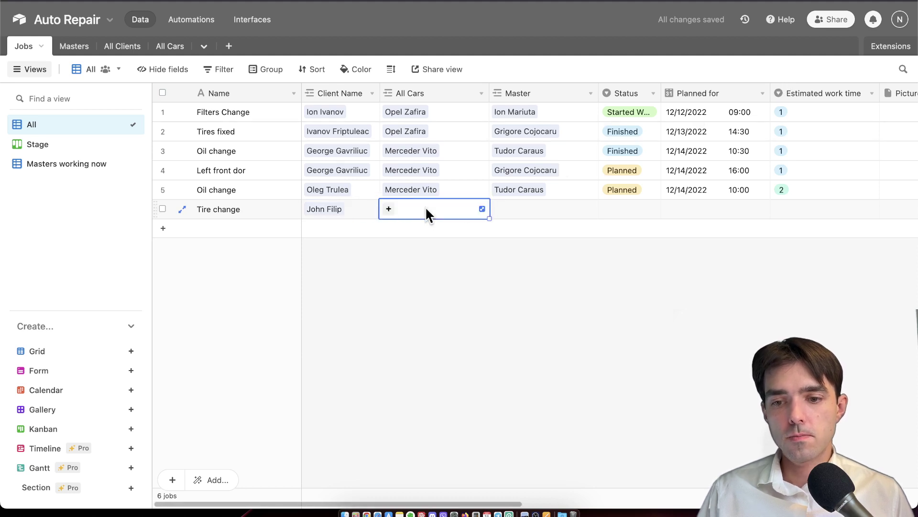
Search 'tes' and link the Tesla car in the Tire change job's All Cars field
left_click(389, 209)
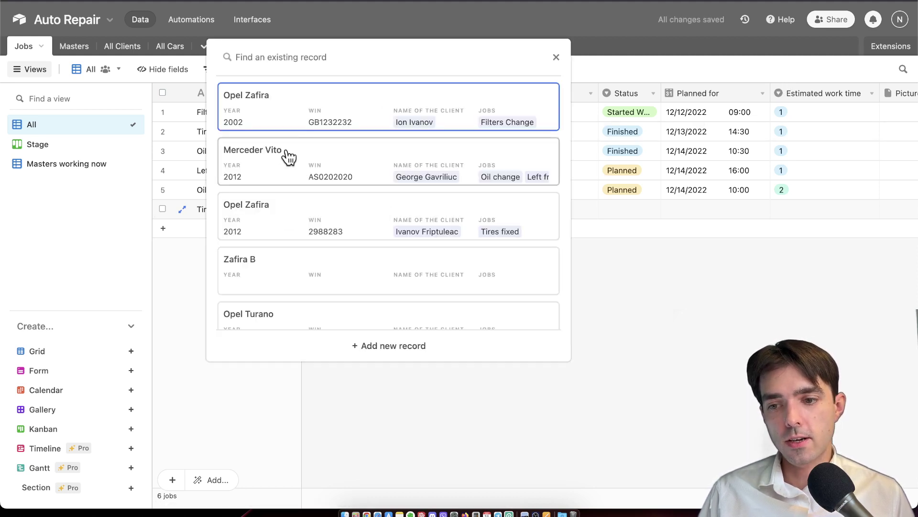
type("tes")
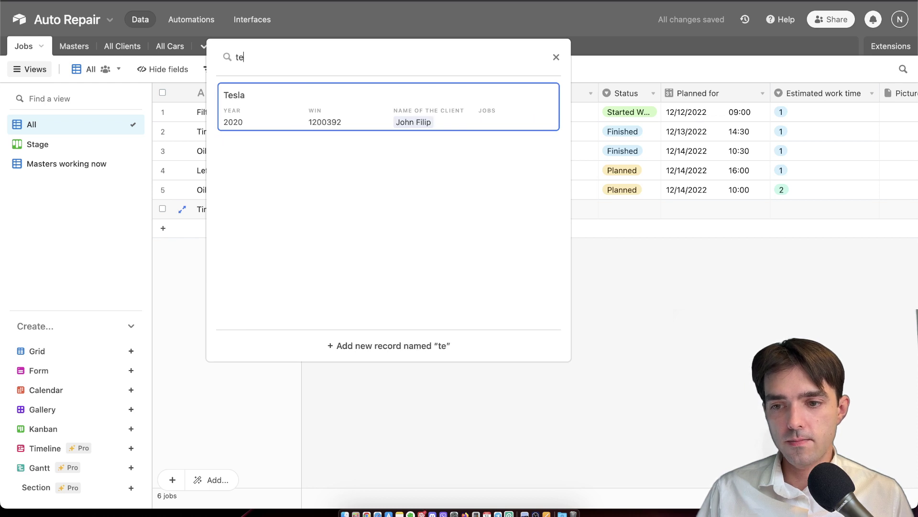
left_click(369, 106)
left_click(528, 210)
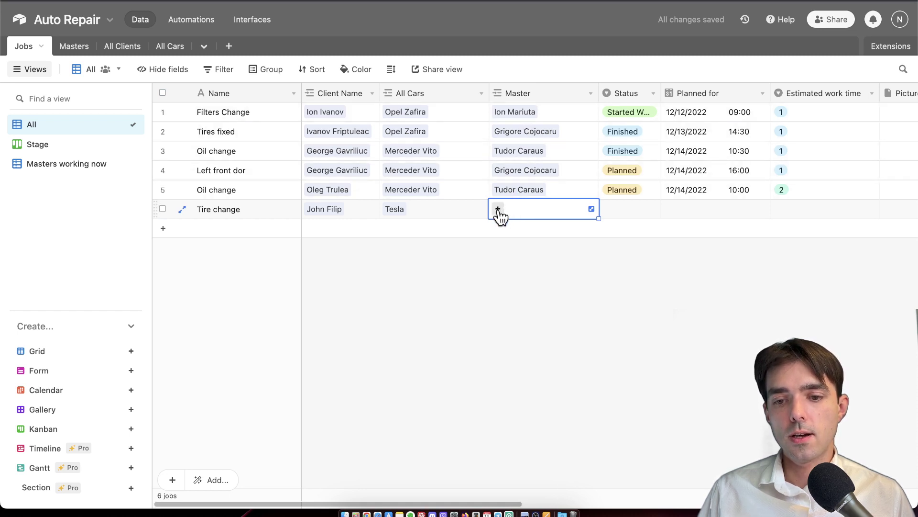
Check the available masters in the Masters table's Free Masters Today view, then return to Jobs
left_click(75, 46)
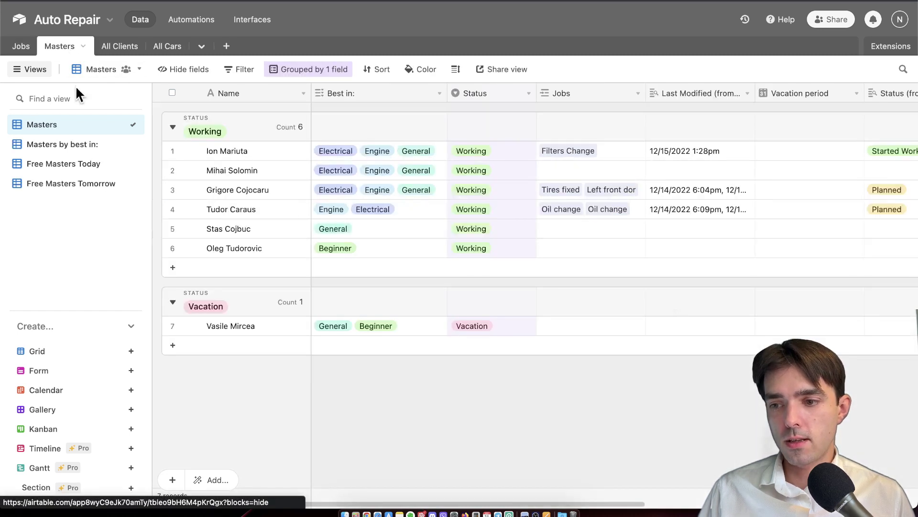
left_click(71, 165)
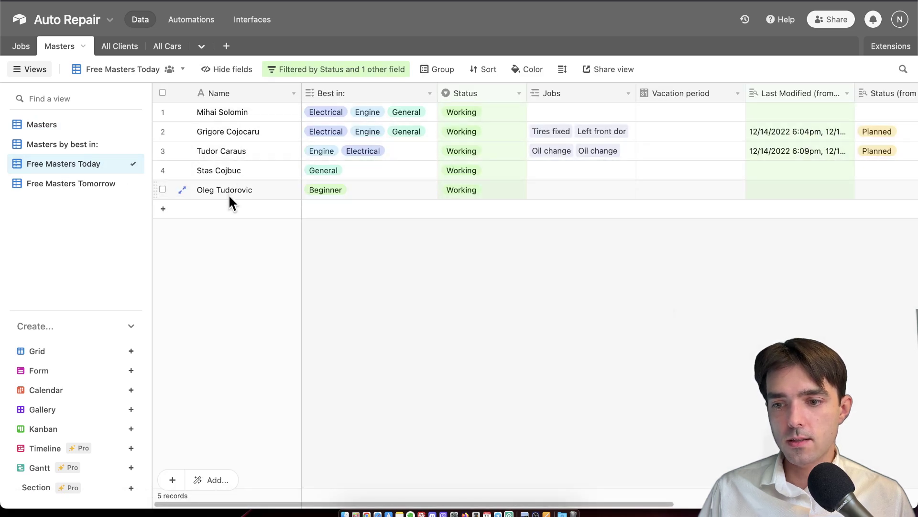
left_click(34, 127)
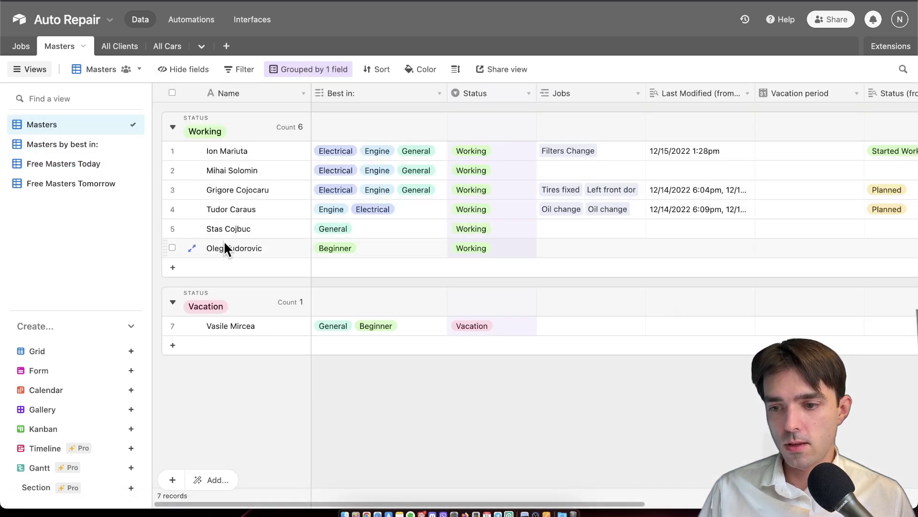
left_click(73, 164)
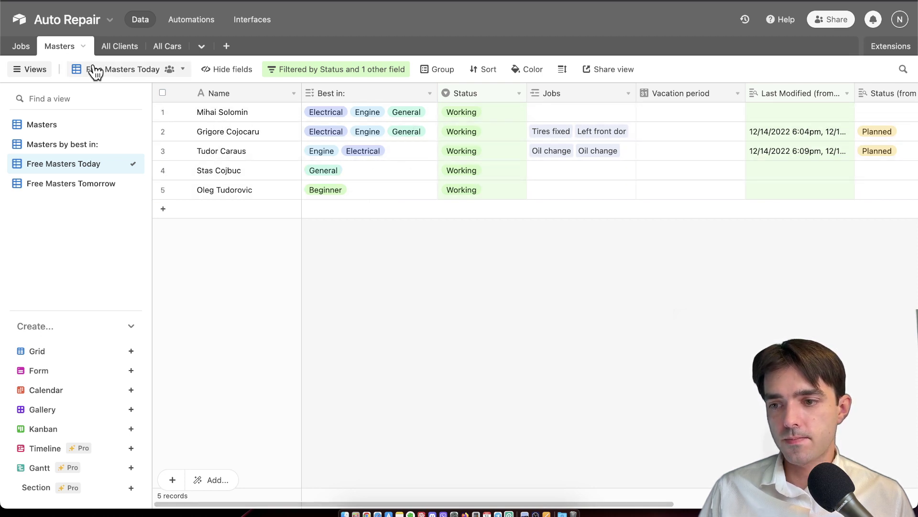
left_click(24, 47)
Assign the first free master to the Tire change job
left_click(518, 209)
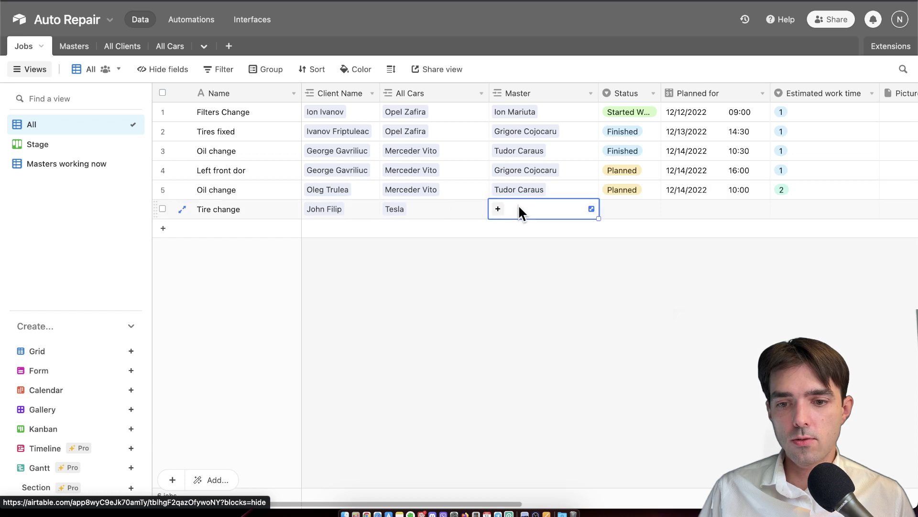
left_click(498, 209)
left_click(412, 149)
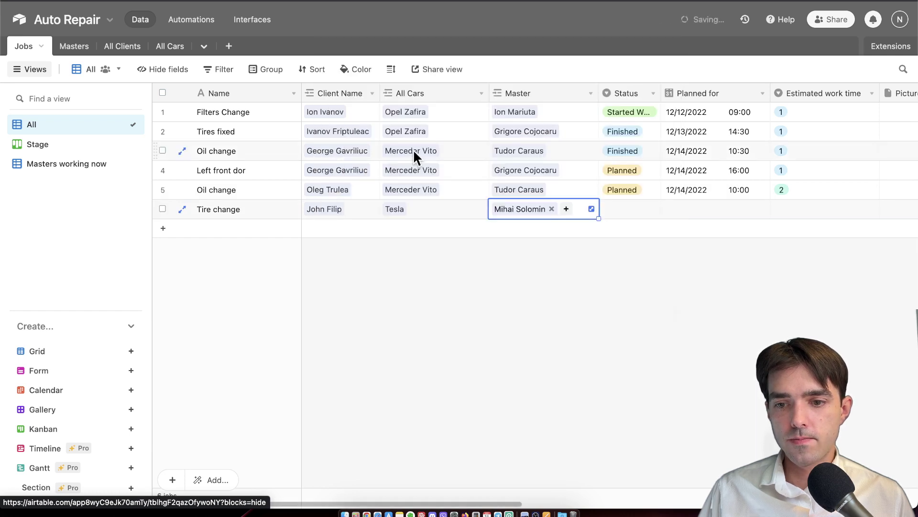
Set the Tire change job's status to Planned
double_click(624, 213)
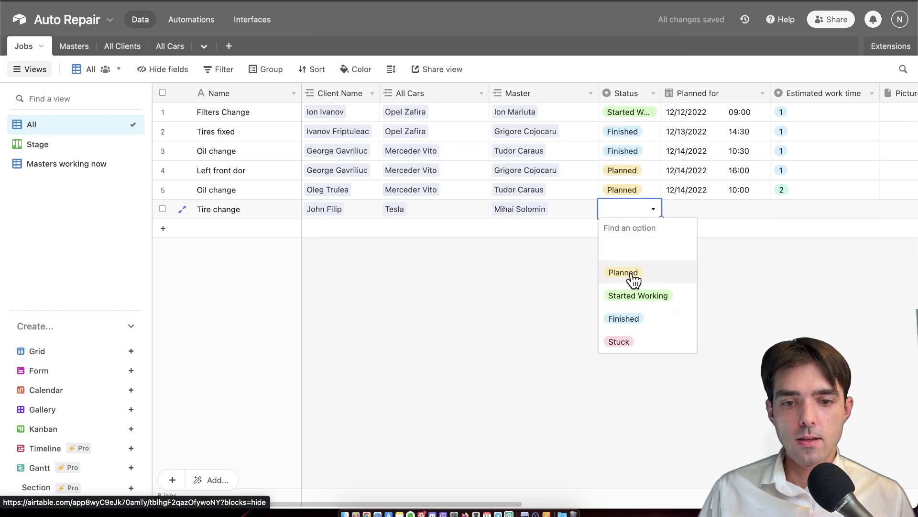
left_click(644, 296)
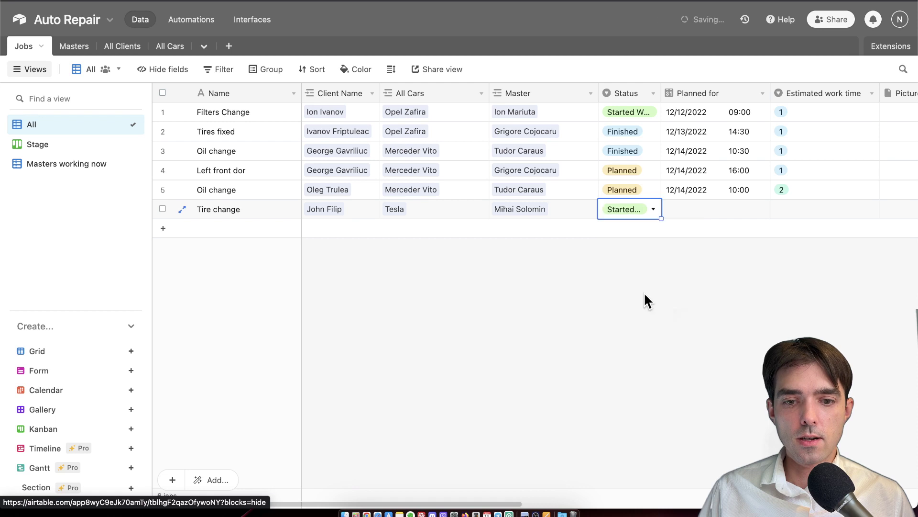
left_click(690, 206)
left_click(673, 211)
left_click(647, 213)
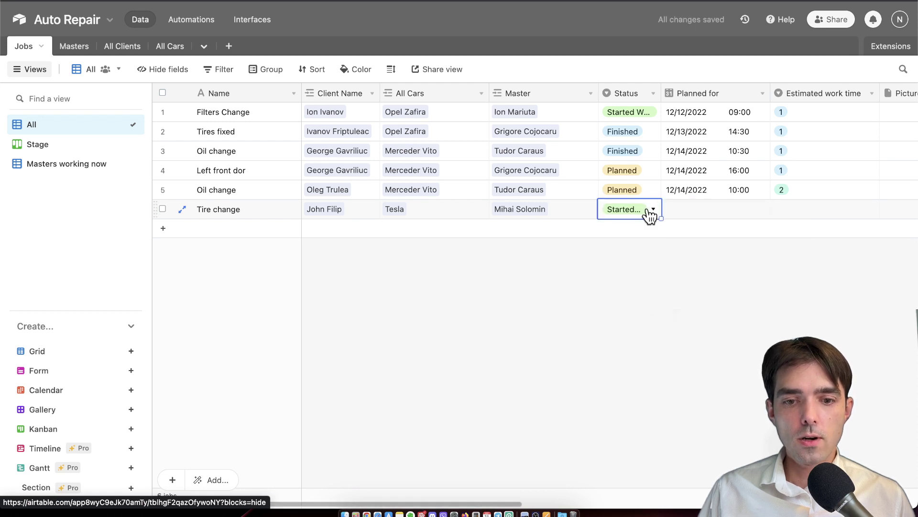
left_click(649, 215)
left_click(627, 272)
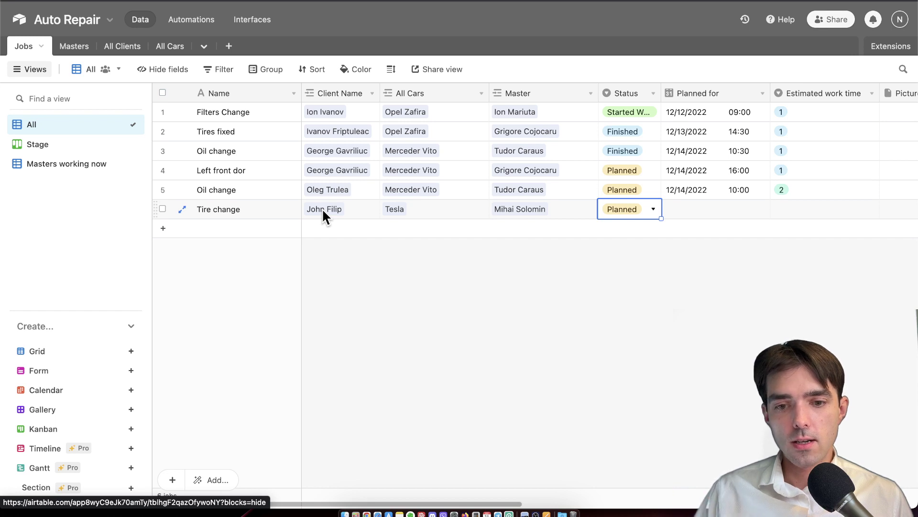
Schedule the Tire change job for 12/15/2022 at 15:30
double_click(681, 209)
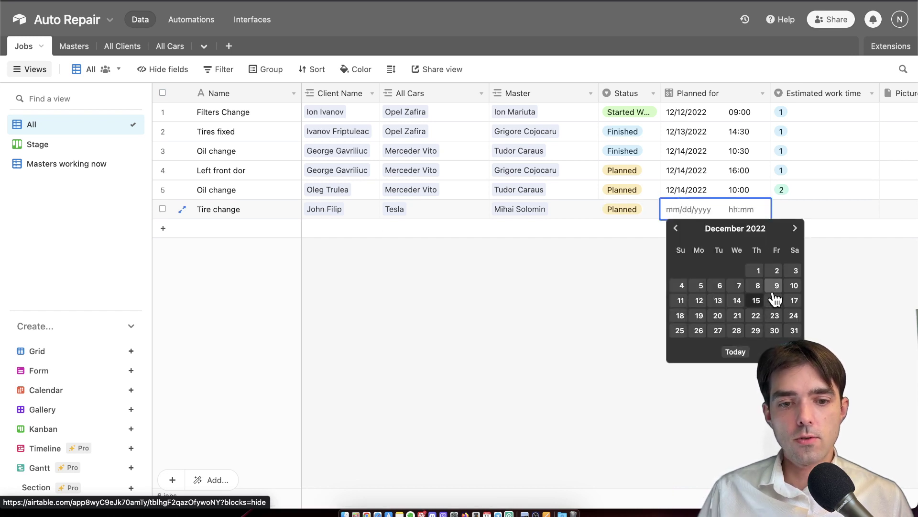
left_click(760, 303)
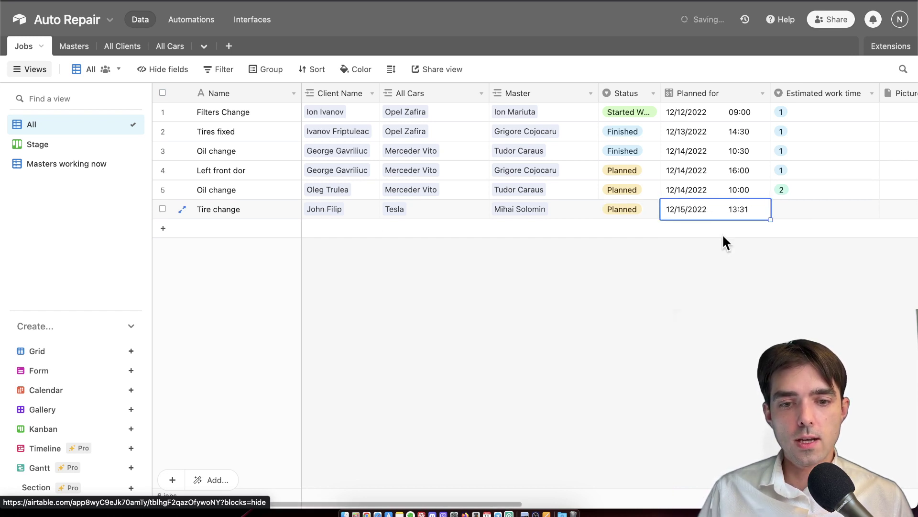
left_click(751, 209)
left_click(739, 209)
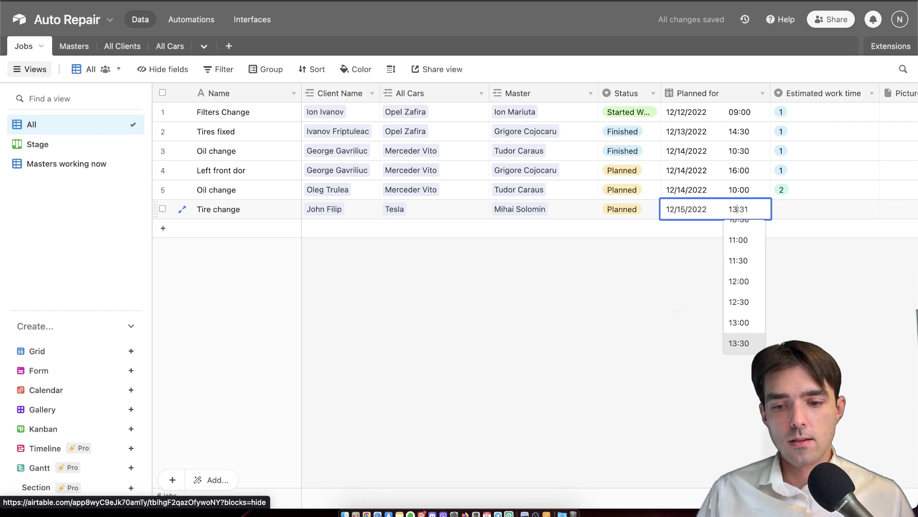
key("BackSpace")
type("5")
key("End")
key("BackSpace")
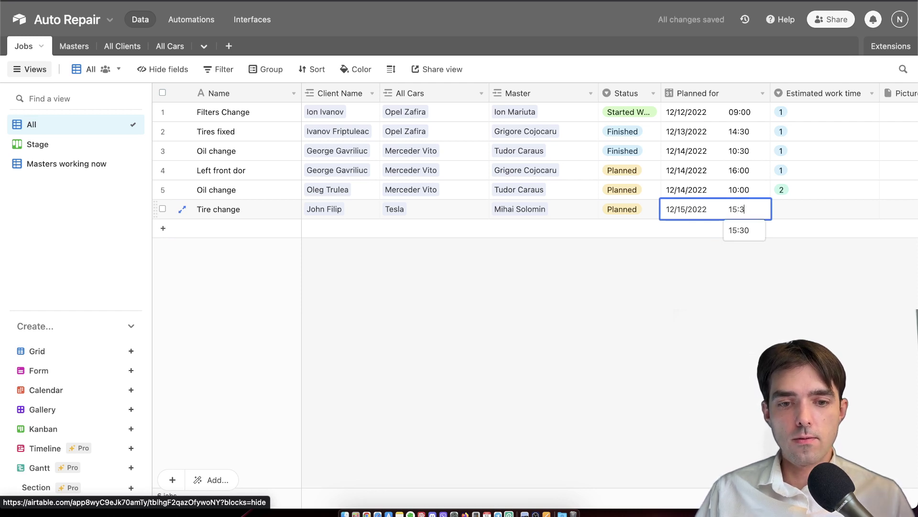
type("0")
Set the job's estimated work time to 1
left_click(802, 214)
left_click(796, 213)
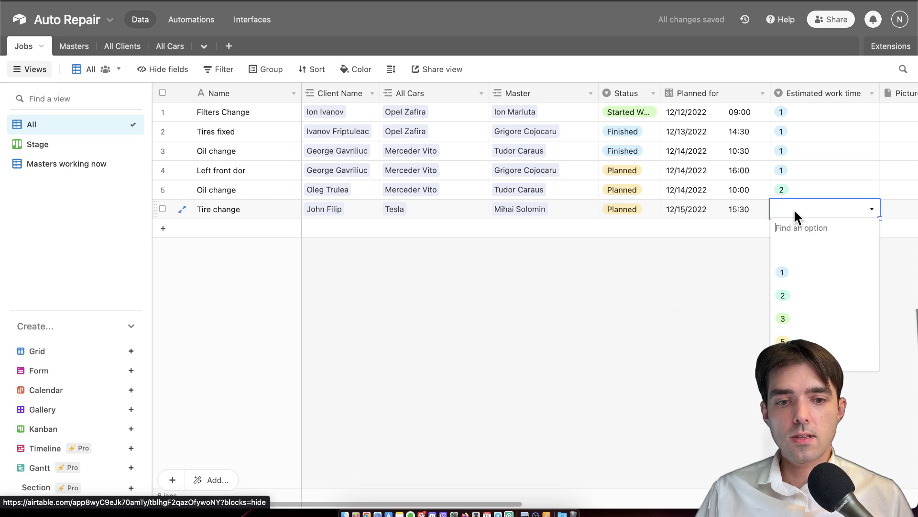
left_click(817, 272)
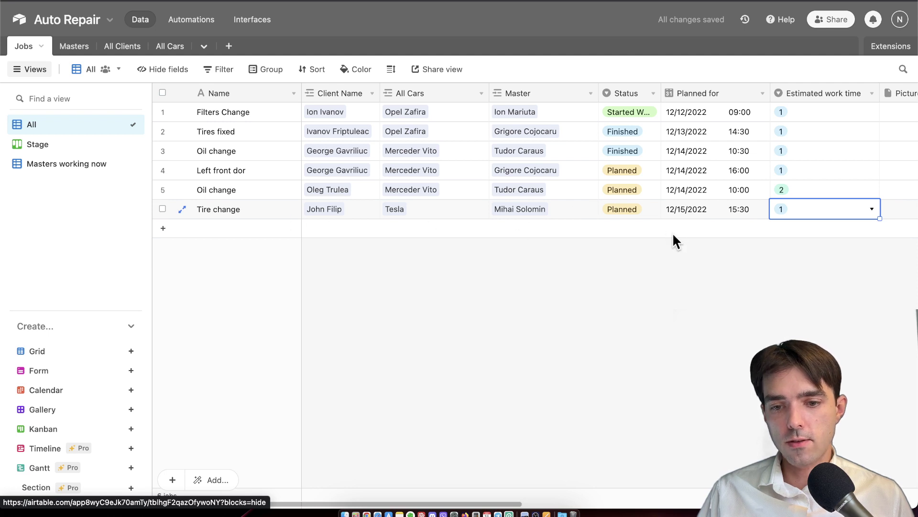
Change the Tire change job's status to Started Working, then to Finished
left_click(639, 210)
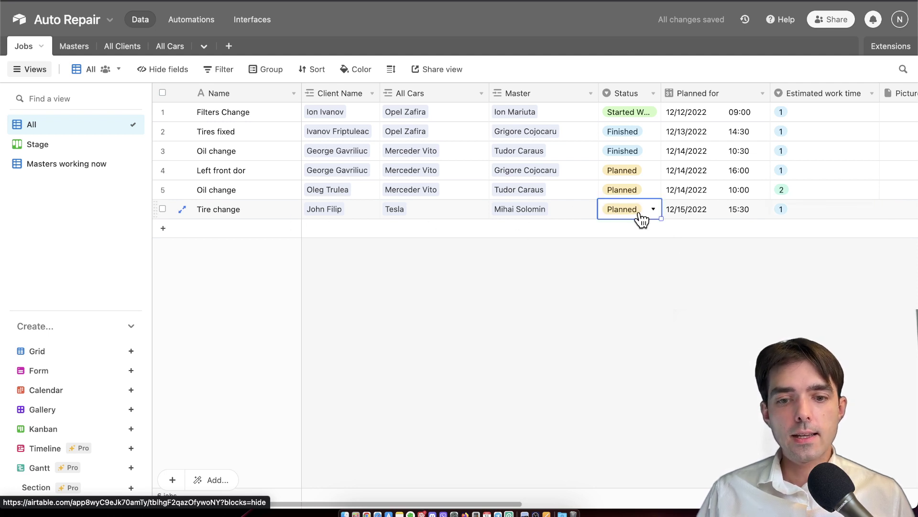
left_click(649, 212)
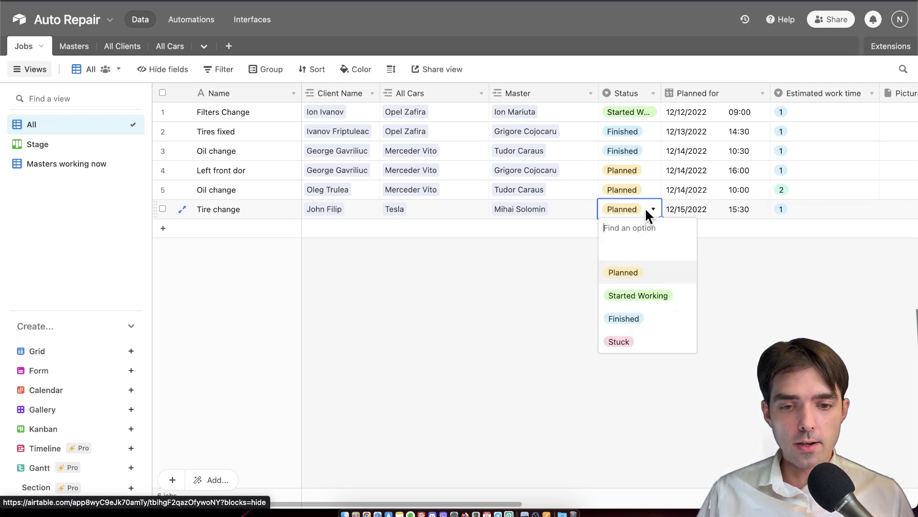
left_click(638, 296)
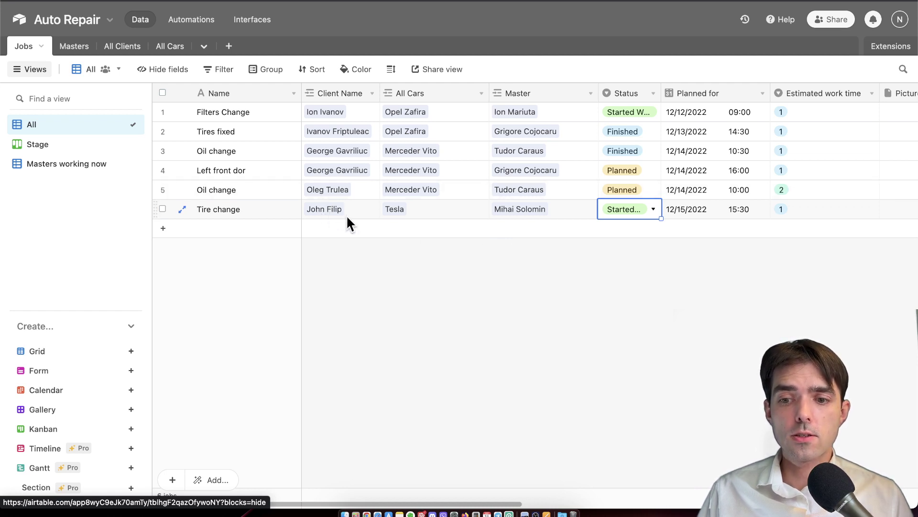
left_click(621, 215)
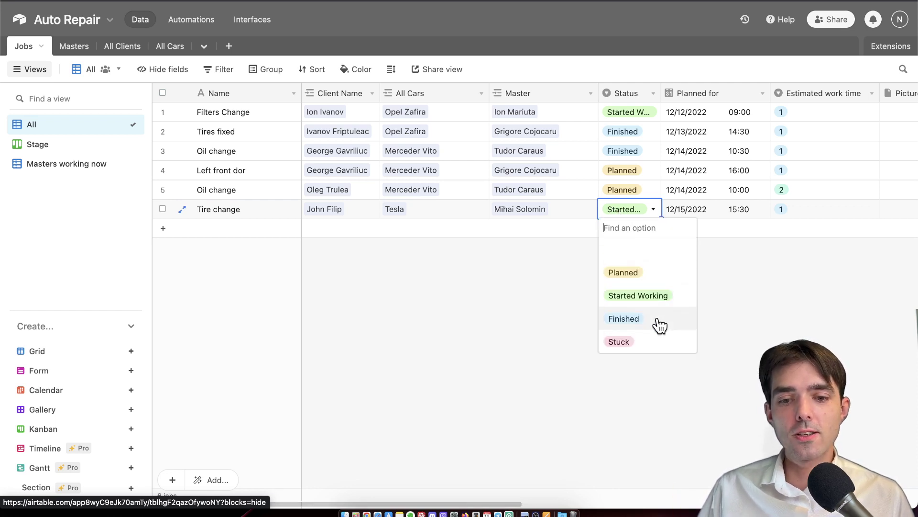
left_click(664, 321)
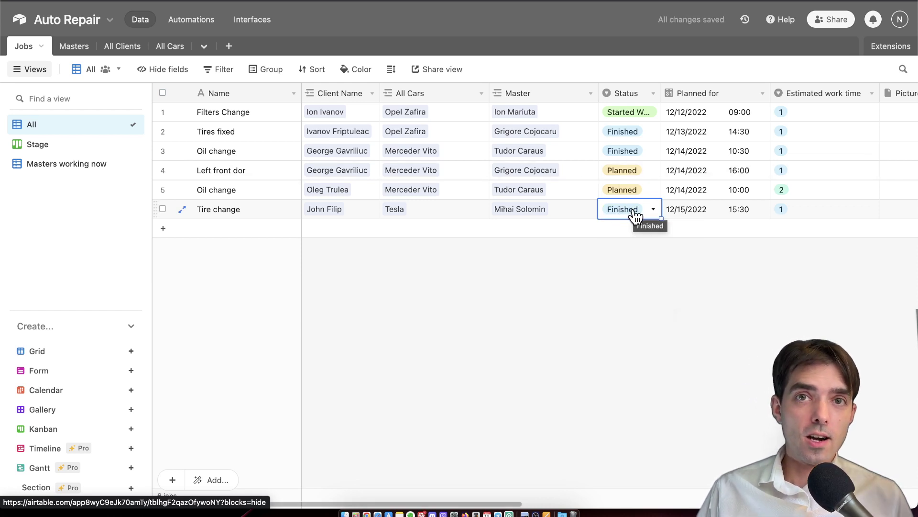
Check the Tire change job's estimated work time options, leaving it at 1
left_click(811, 214)
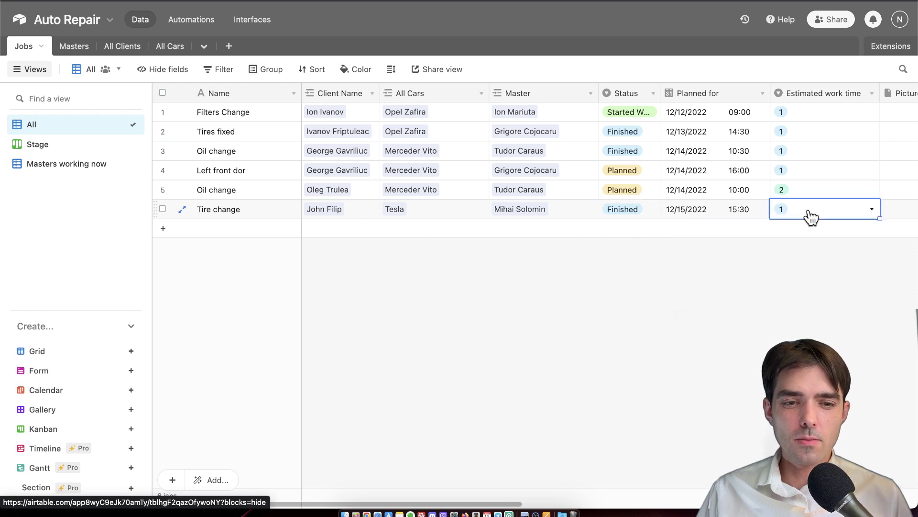
left_click(811, 214)
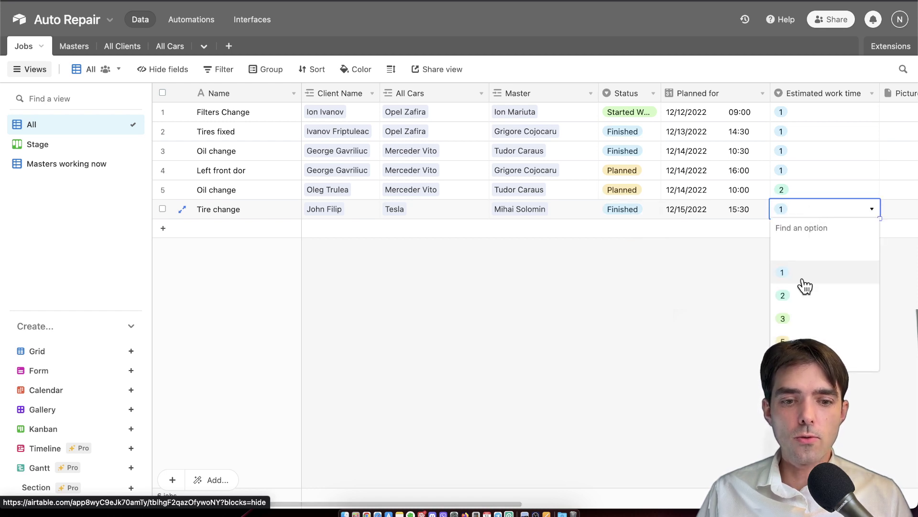
scroll(806, 345, "down", 1)
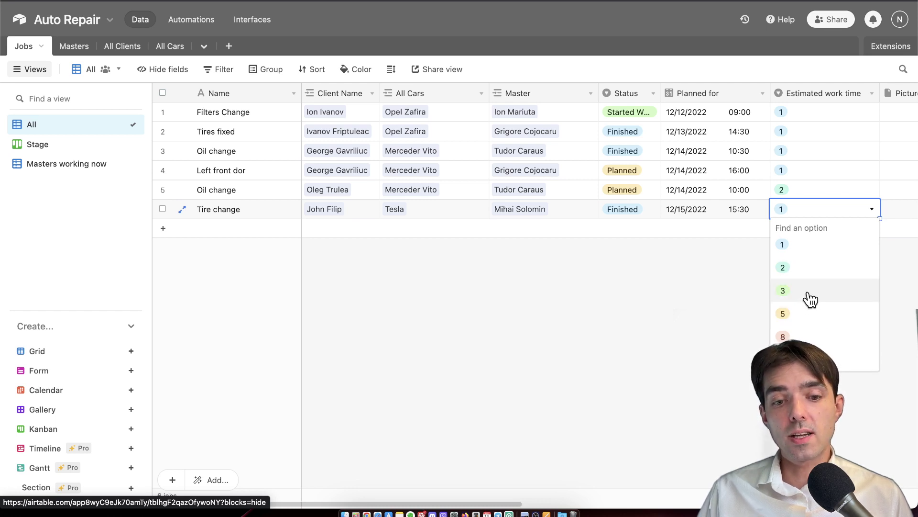
left_click(714, 265)
scroll(797, 188, "right", 6)
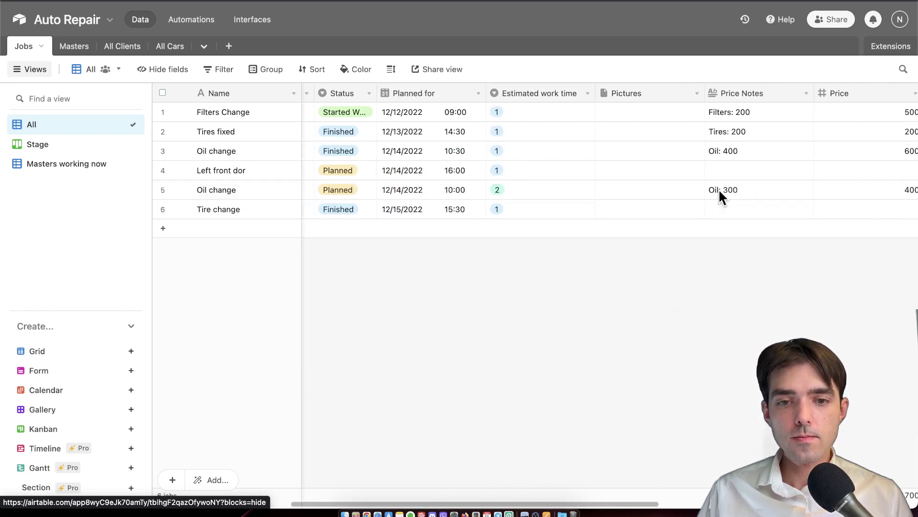
Begin the Tire change job's Price Notes with the line 'Tire: 500'
left_click(616, 196)
left_click(618, 208)
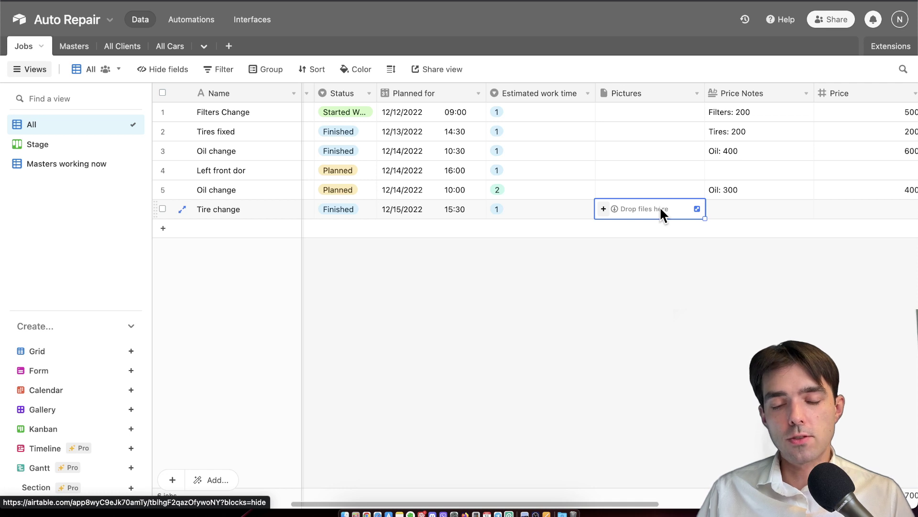
double_click(716, 209)
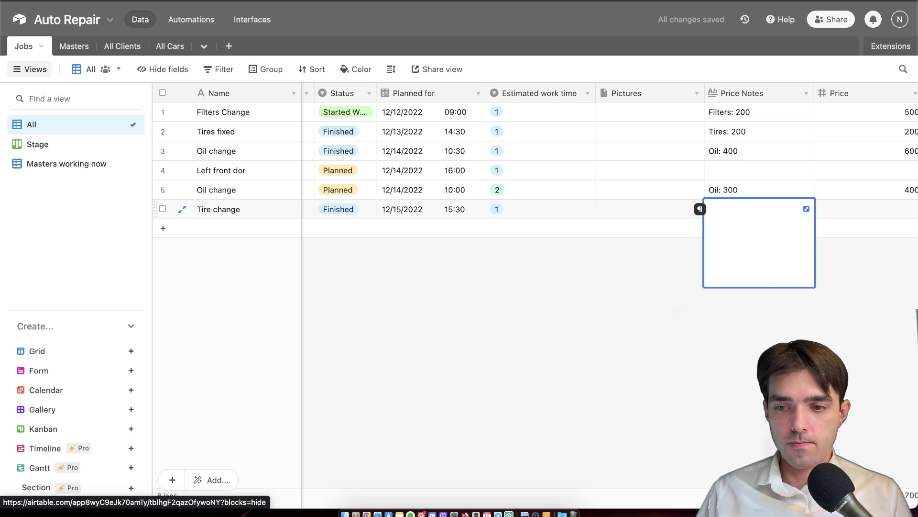
type("Tire:")
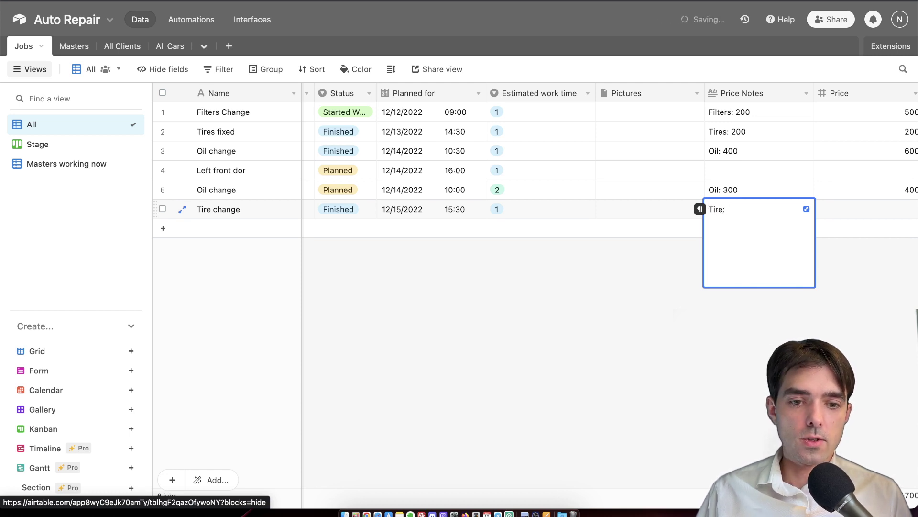
key("BackSpace")
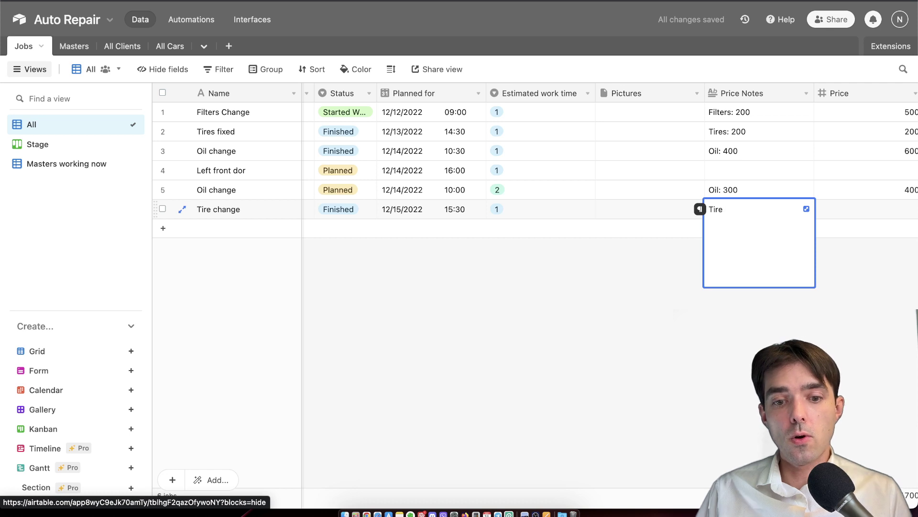
key("BackSpace")
type(": 50")
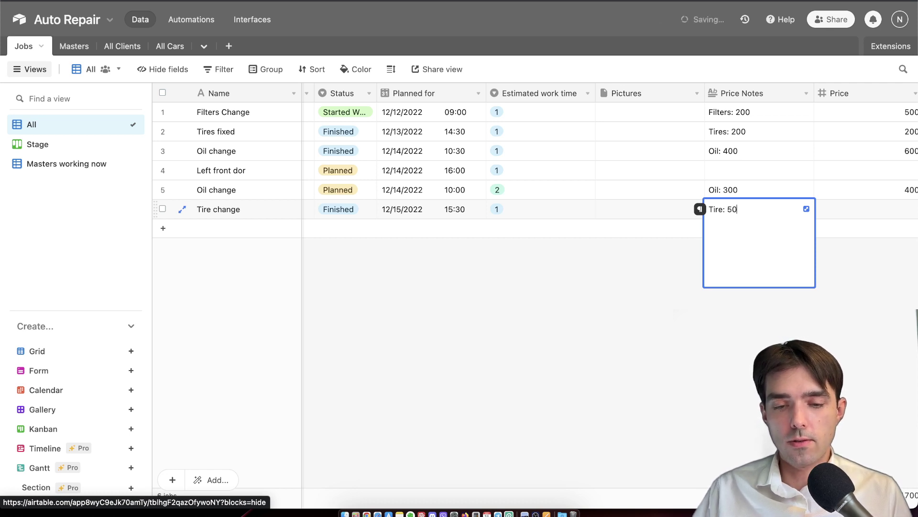
type("0")
Add the lines 'Changed: 100' and 'Total: 600' to the price notes and close the editor
key("shift+Return")
type("Cha")
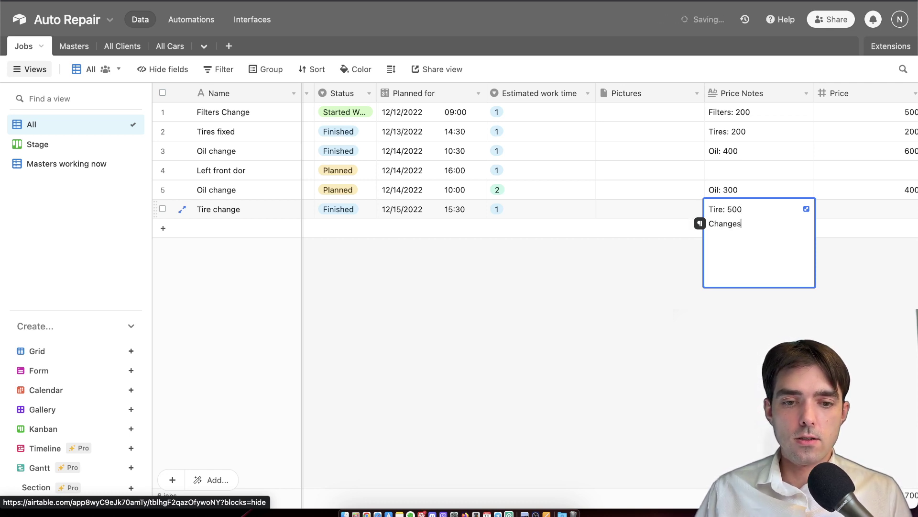
type("nged: 100")
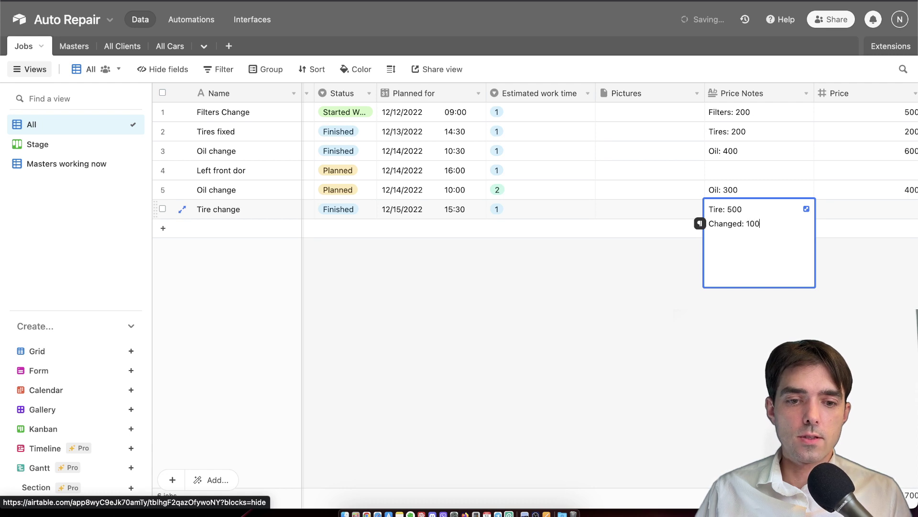
key("shift+Return")
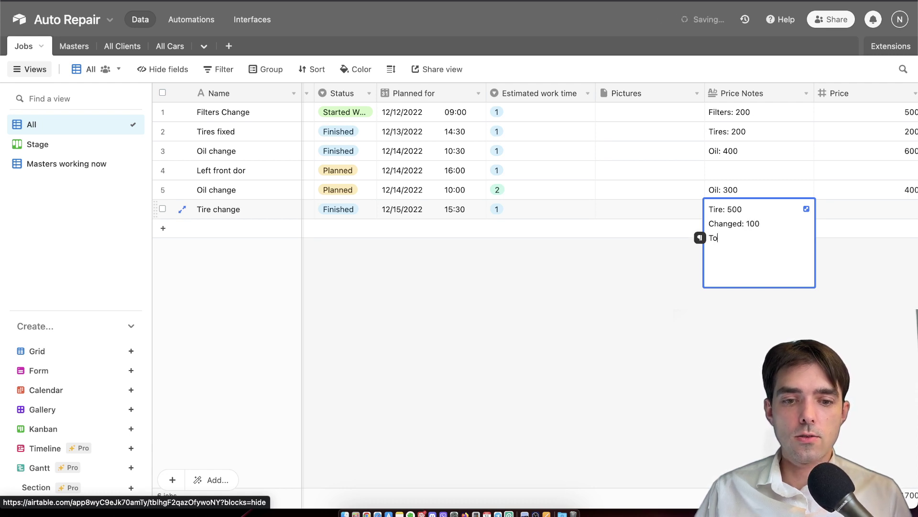
type("Total: 600")
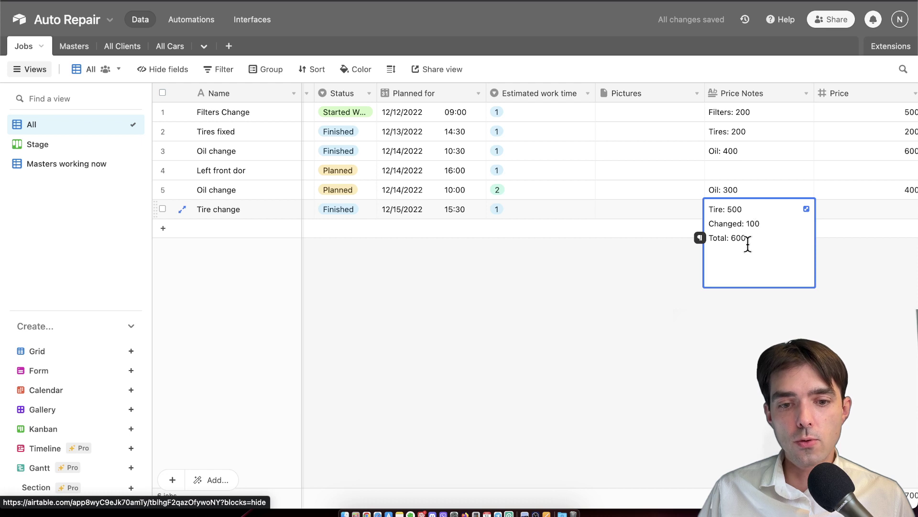
left_click(664, 294)
scroll(747, 235, "right", 6)
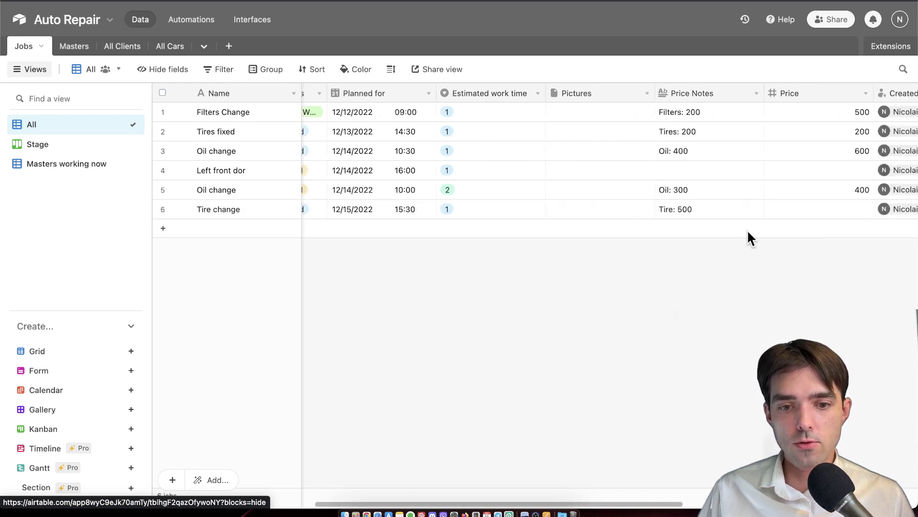
Enter 500 in the Tire change Price cell so the Price column totals 2200
left_click(545, 207)
left_click(543, 205)
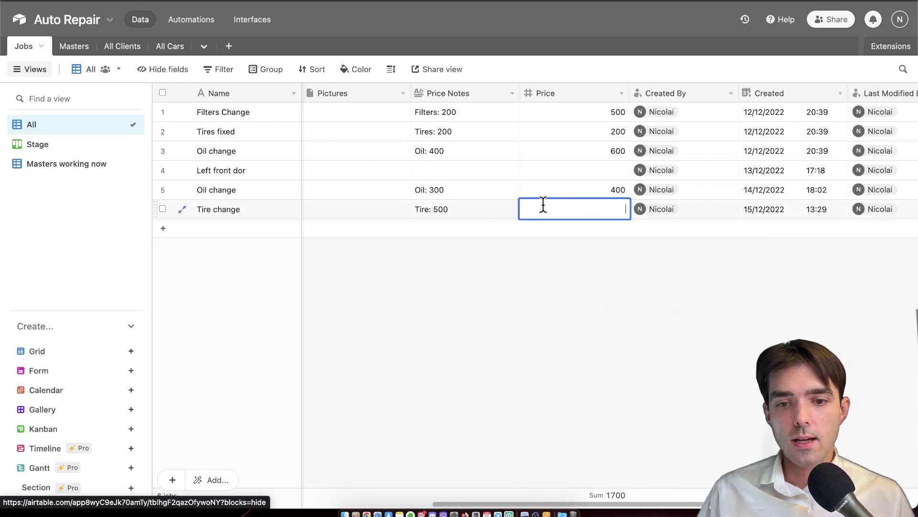
type("500")
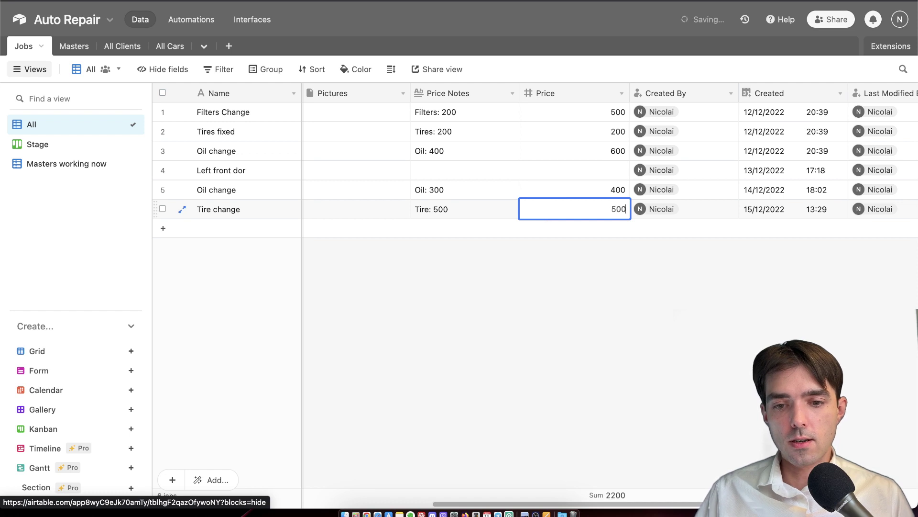
left_click(616, 258)
left_click(596, 207)
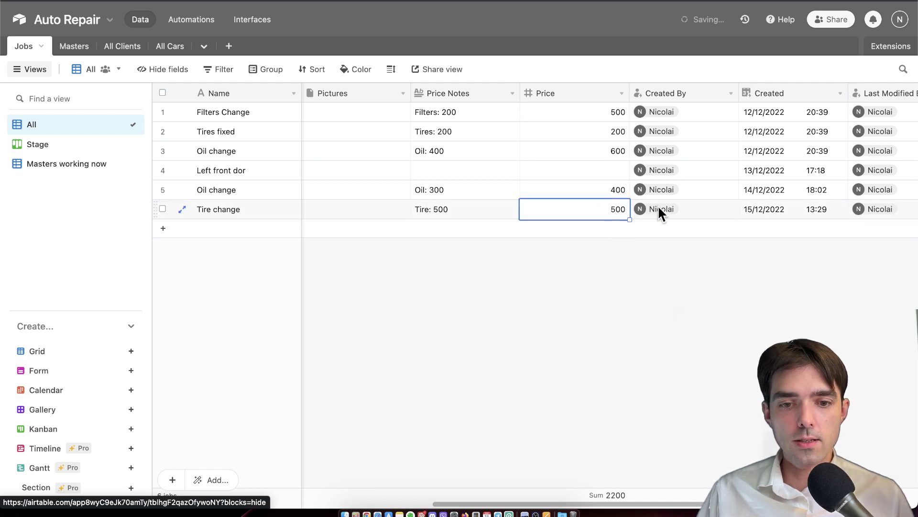
scroll(660, 209, "right", 1)
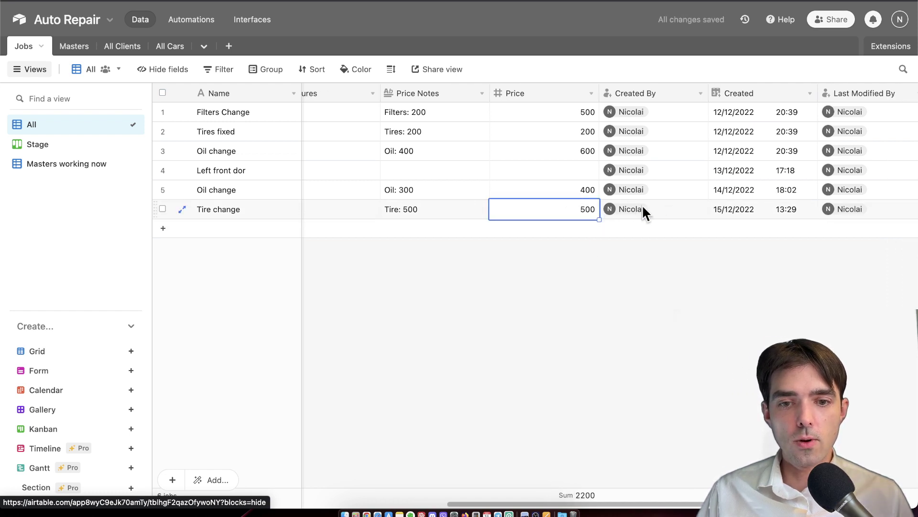
left_click(739, 207)
scroll(839, 201, "right", 4)
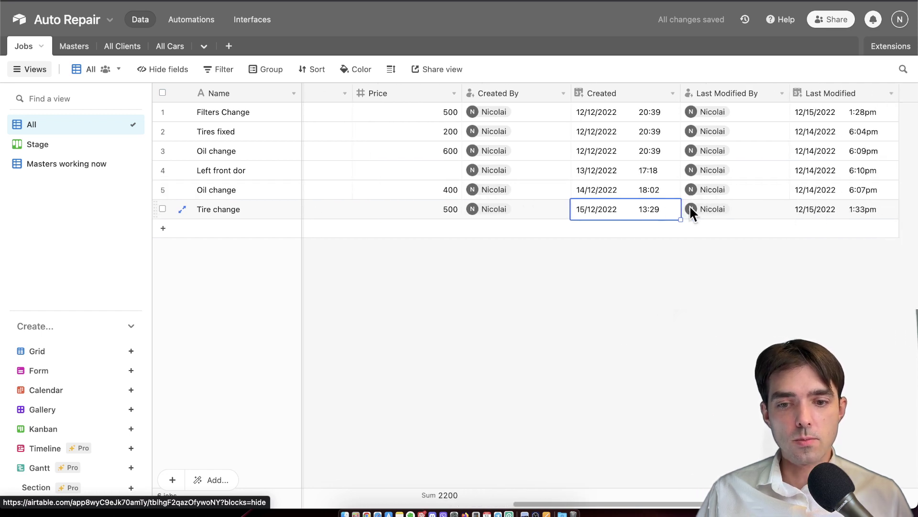
scroll(651, 210, "left", 3)
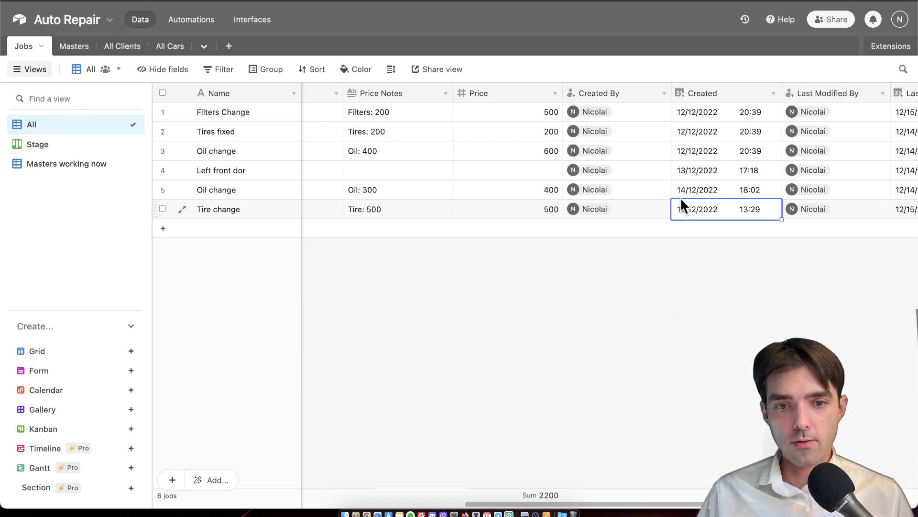
Open the Page designer extension on the All view and dismiss its print settings
left_click(884, 46)
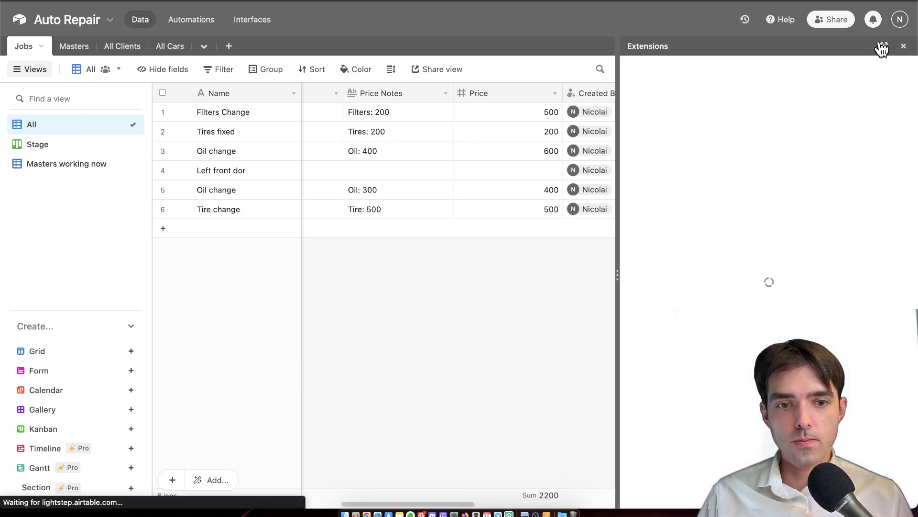
left_click(349, 210)
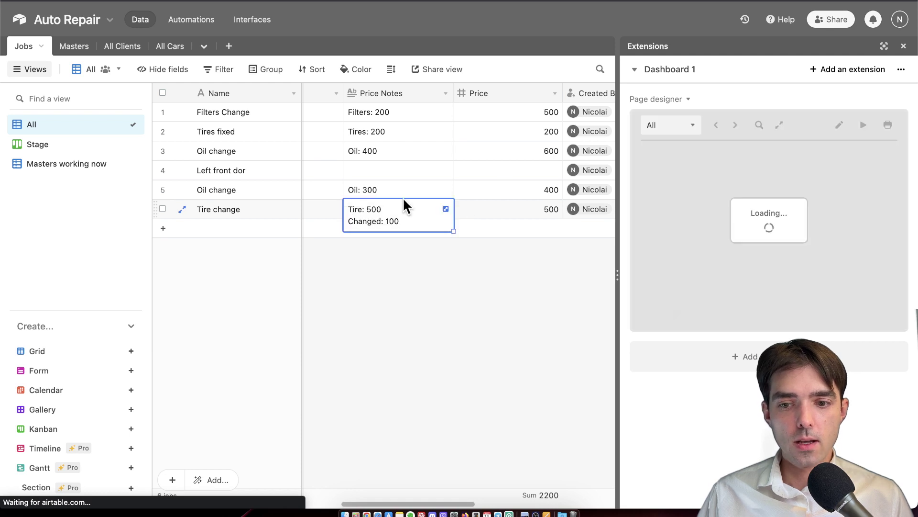
left_click(683, 129)
left_click(684, 125)
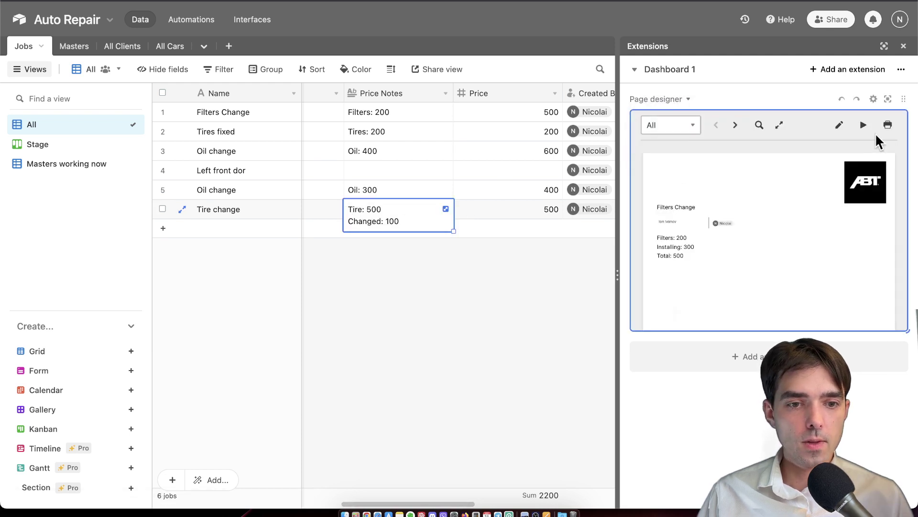
left_click(888, 125)
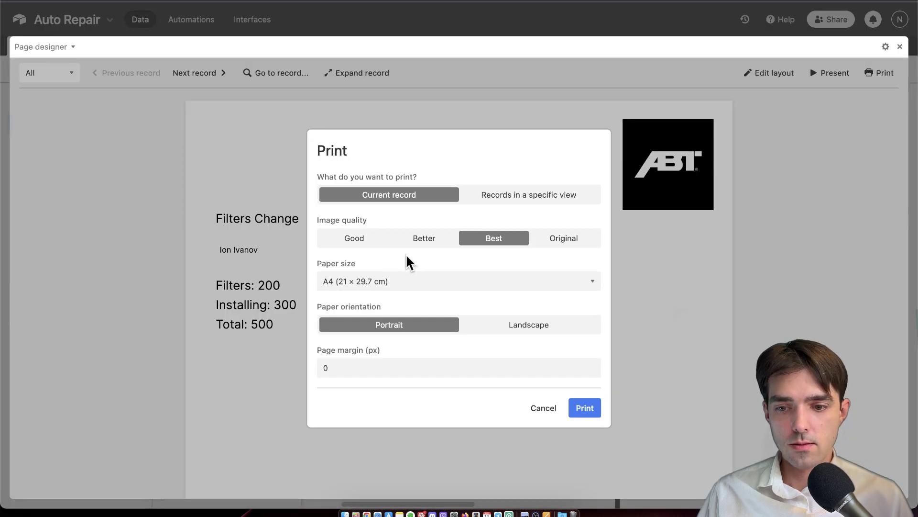
left_click(292, 206)
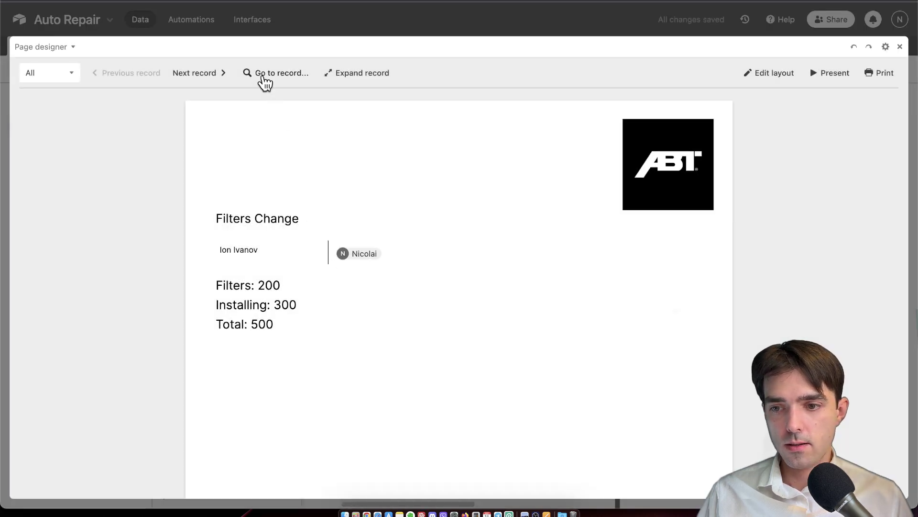
Find the Tire change record in the Page designer and display its printable page
left_click(263, 77)
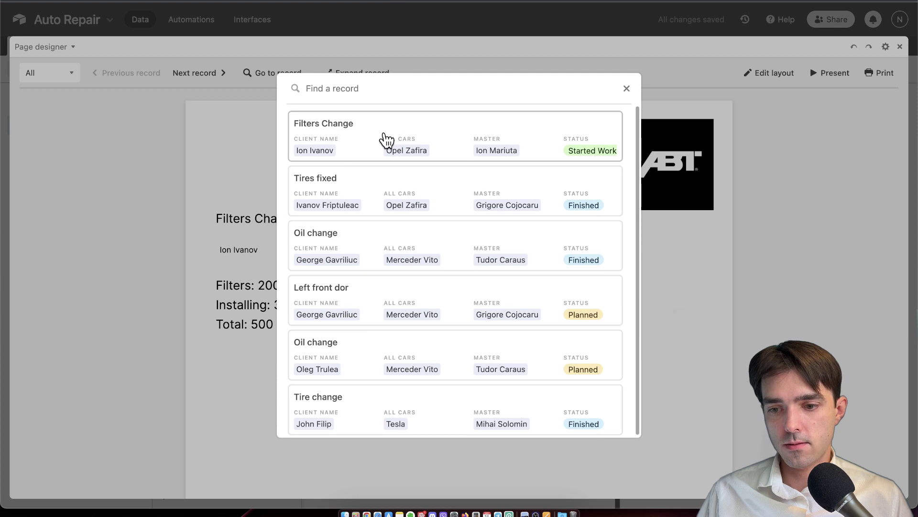
type("tes")
key("BackSpace")
key("BackSpace")
key("BackSpace")
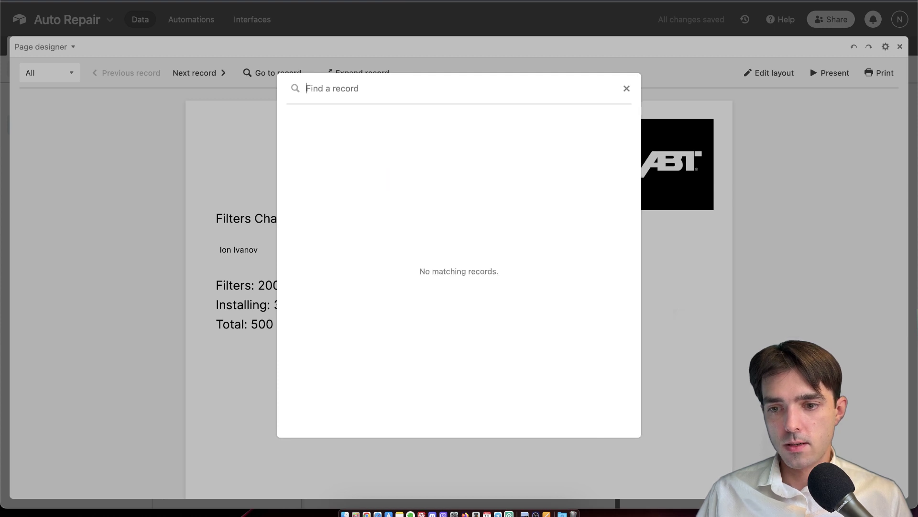
type("tire")
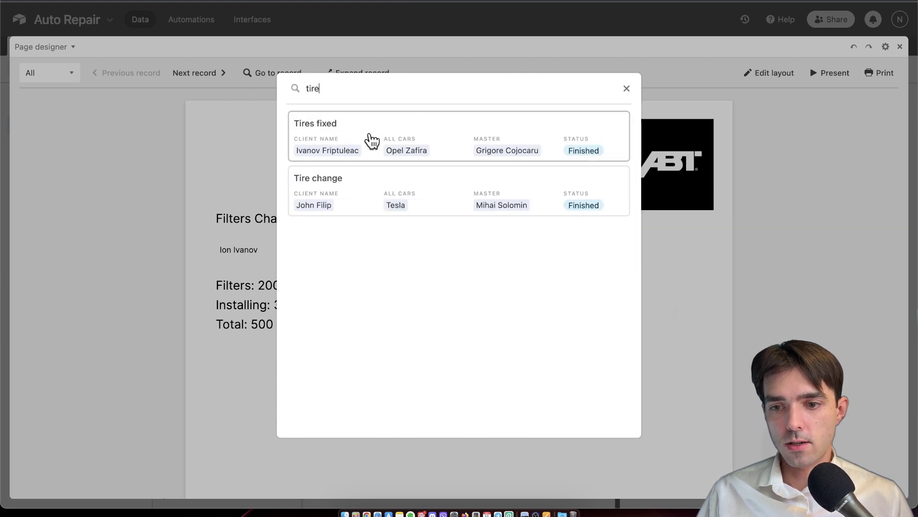
left_click(350, 192)
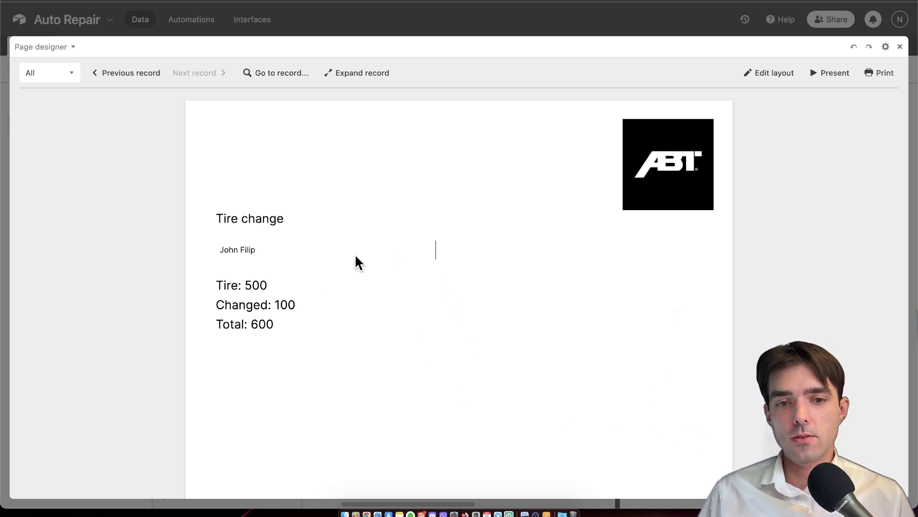
Cancel printing the Tire change page and close the full-size Page designer view
left_click(884, 79)
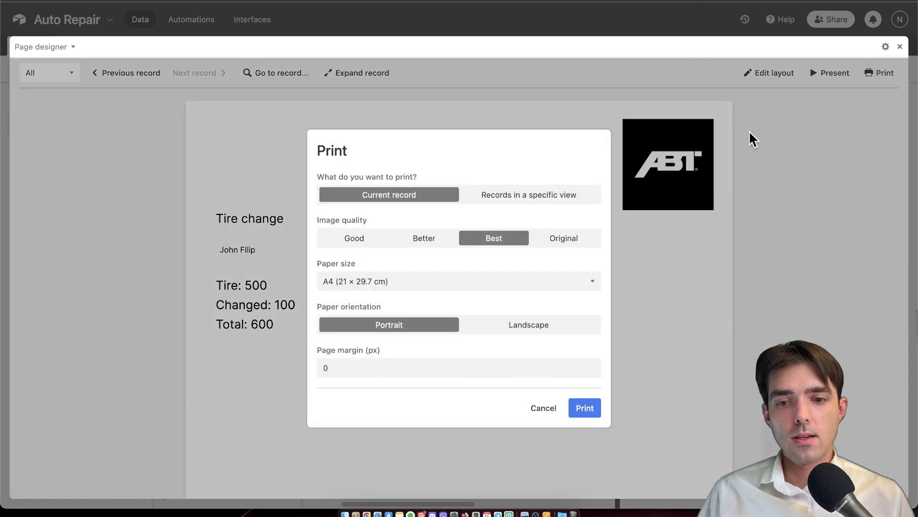
left_click(544, 408)
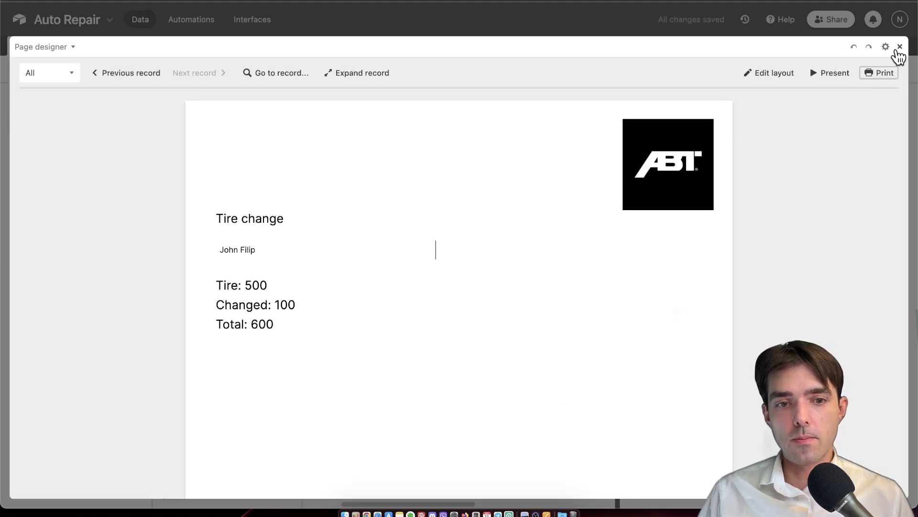
left_click(899, 47)
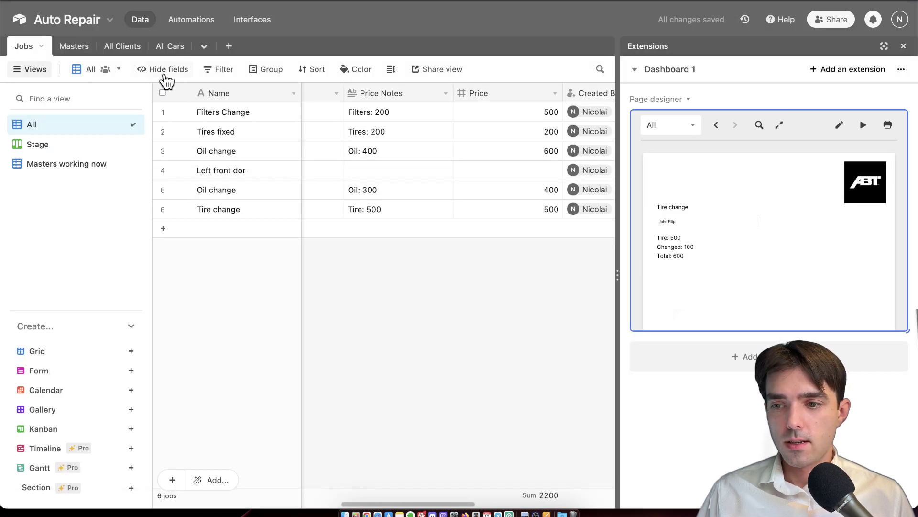
Switch to the All Clients table and hide the Extensions panel
left_click(135, 50)
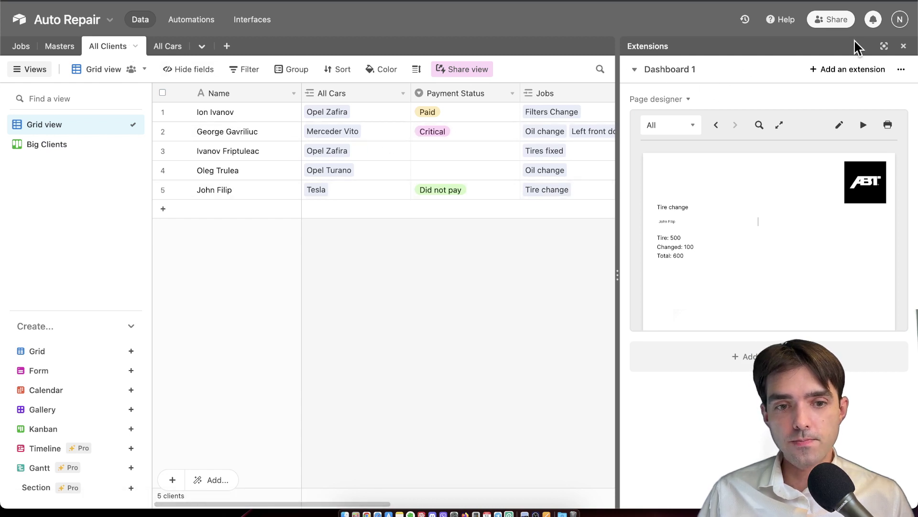
left_click(903, 46)
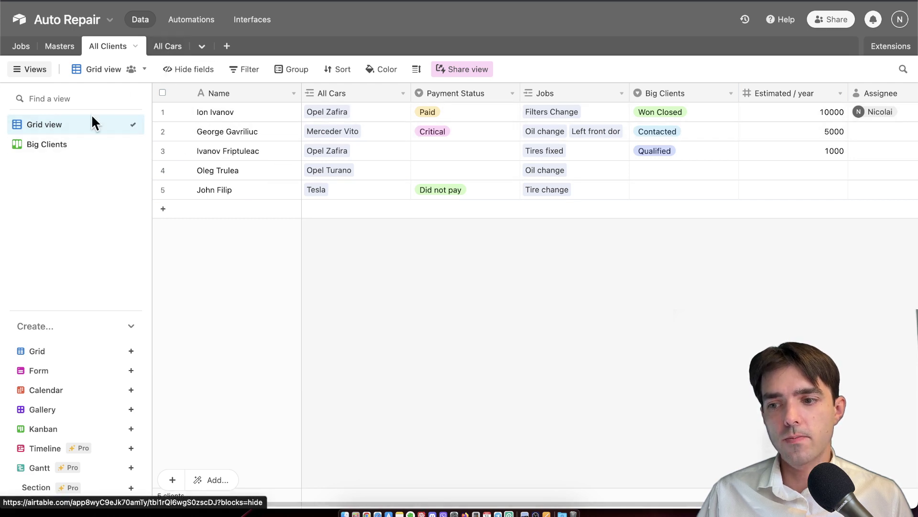
Open the Big Clients kanban view
left_click(48, 147)
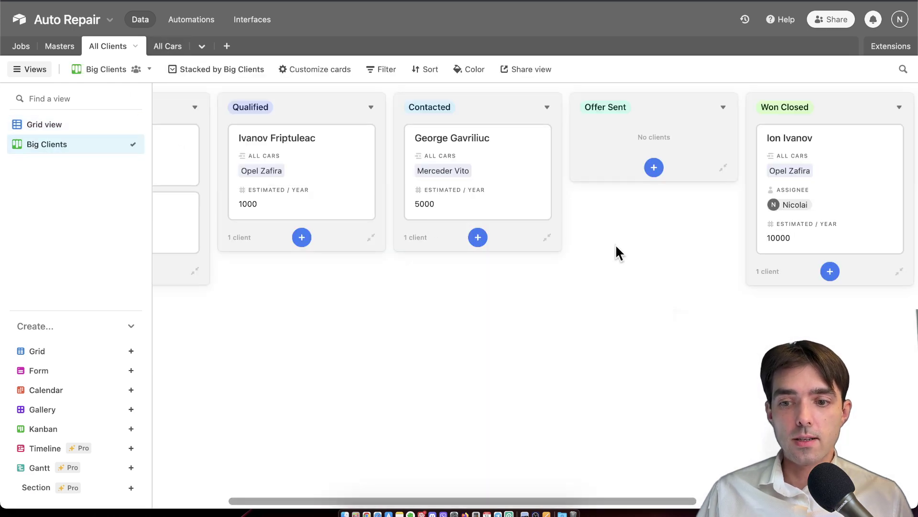
scroll(438, 290, "left", 3)
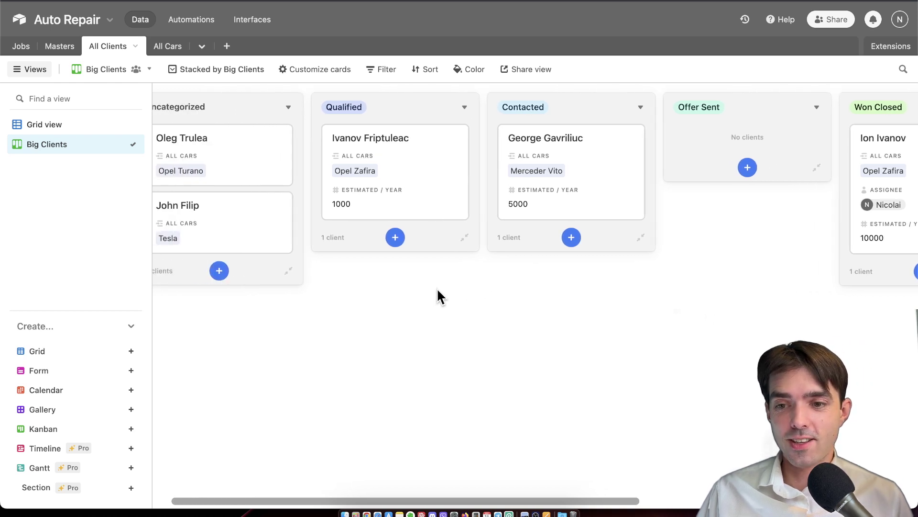
scroll(438, 290, "left", 1)
scroll(437, 288, "right", 5)
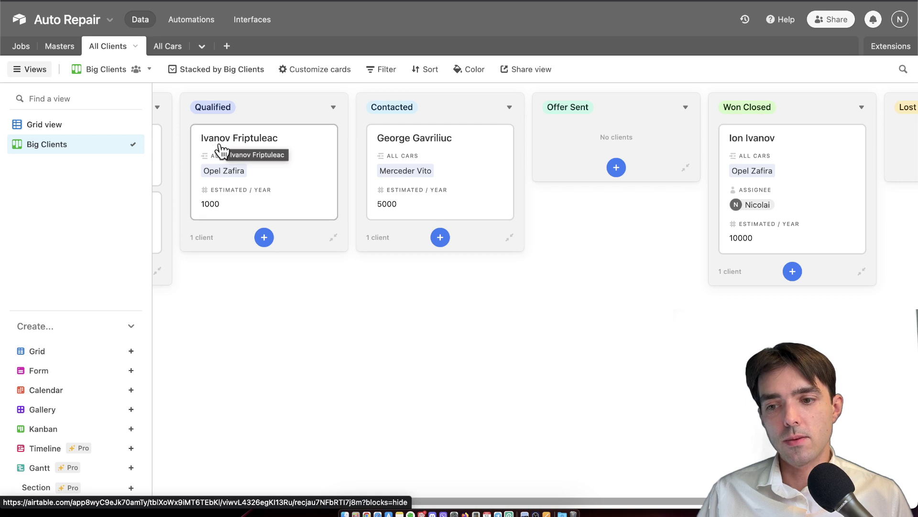
Assign the base's user to the Qualified client worth 1000 a year
left_click(275, 172)
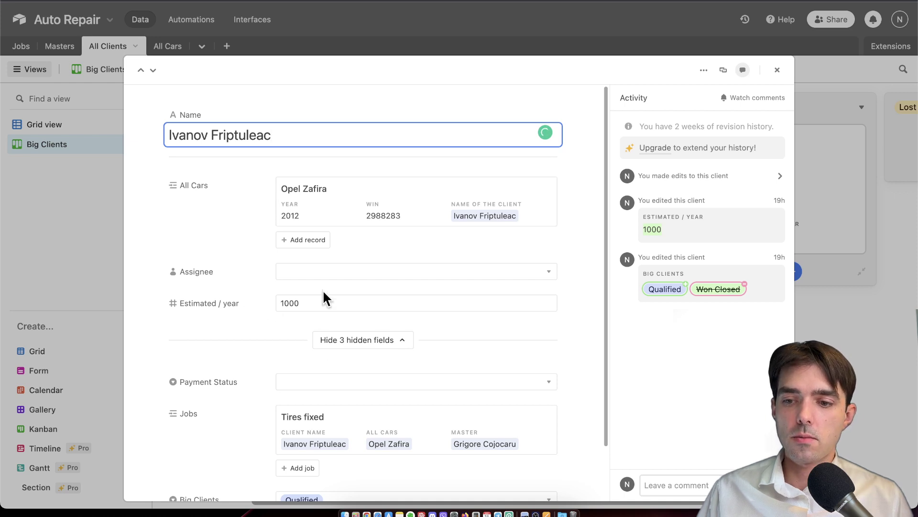
left_click(337, 286)
left_click(335, 344)
scroll(270, 335, "down", 2)
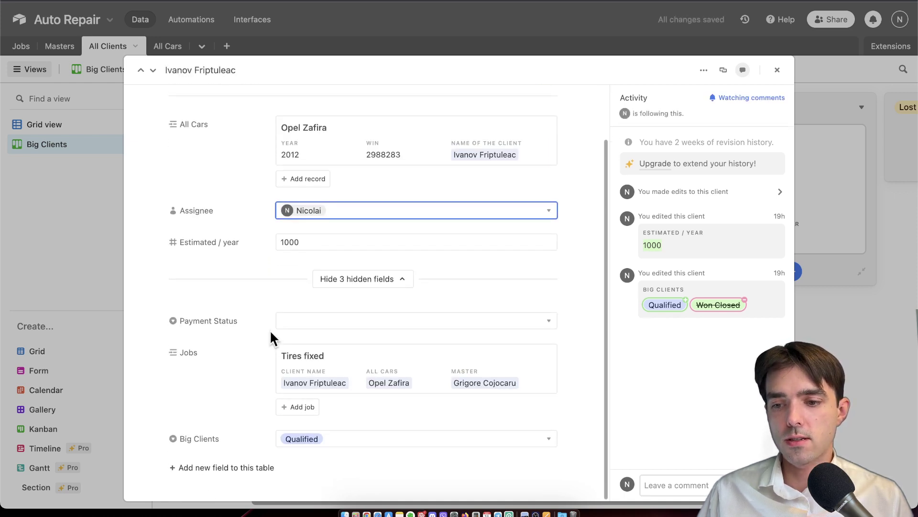
left_click(322, 237)
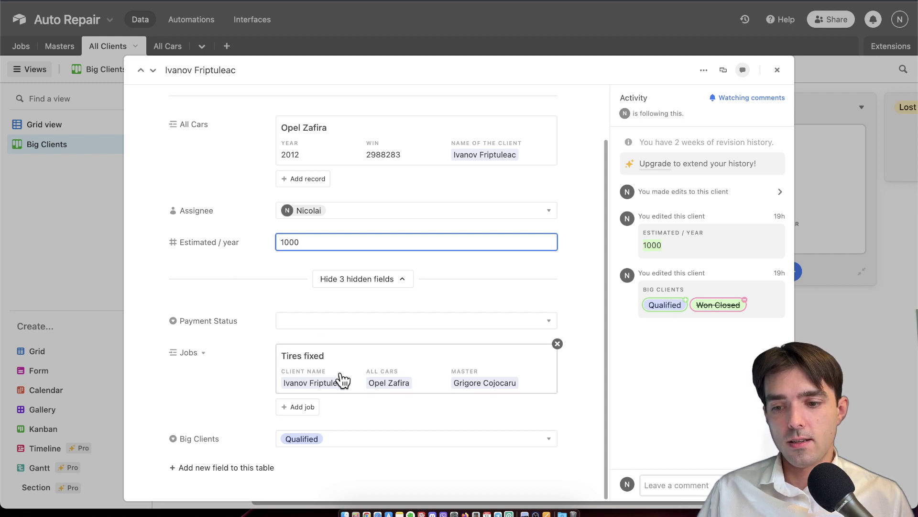
left_click(36, 291)
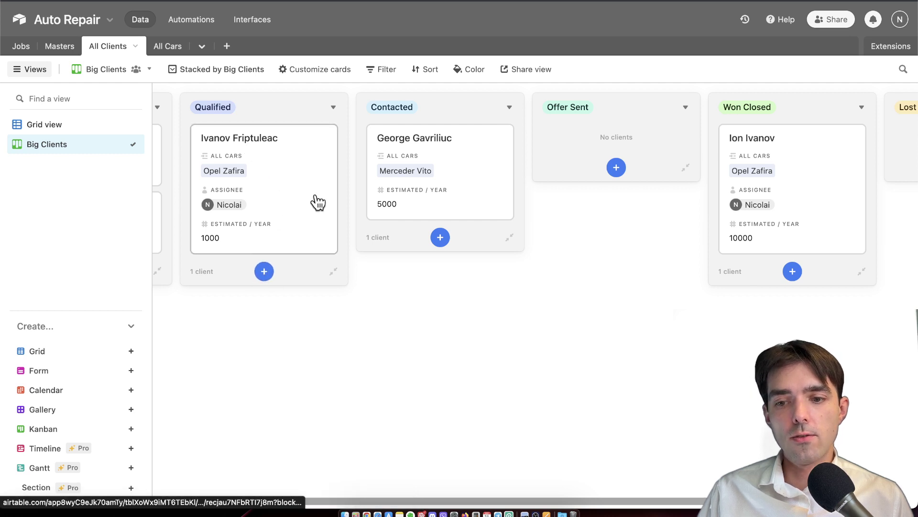
Drag the 1000 card into Contacted and the 5000 Mercedes Vito card into Qualified
left_click_drag(314, 199, 512, 204)
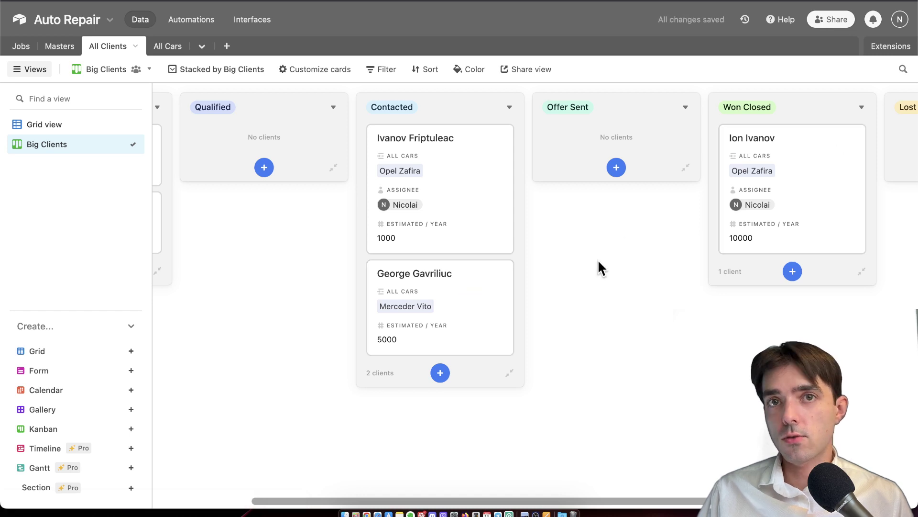
scroll(599, 262, "right", 5)
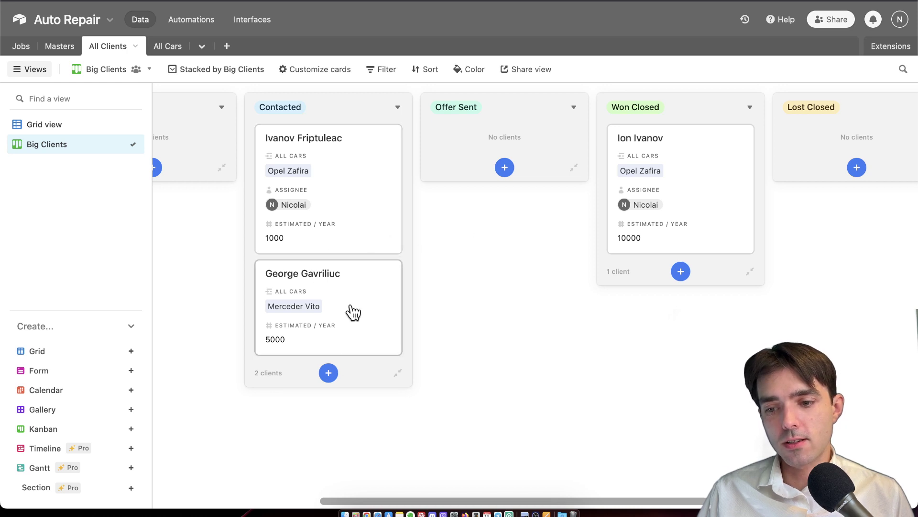
left_click_drag(336, 320, 245, 161)
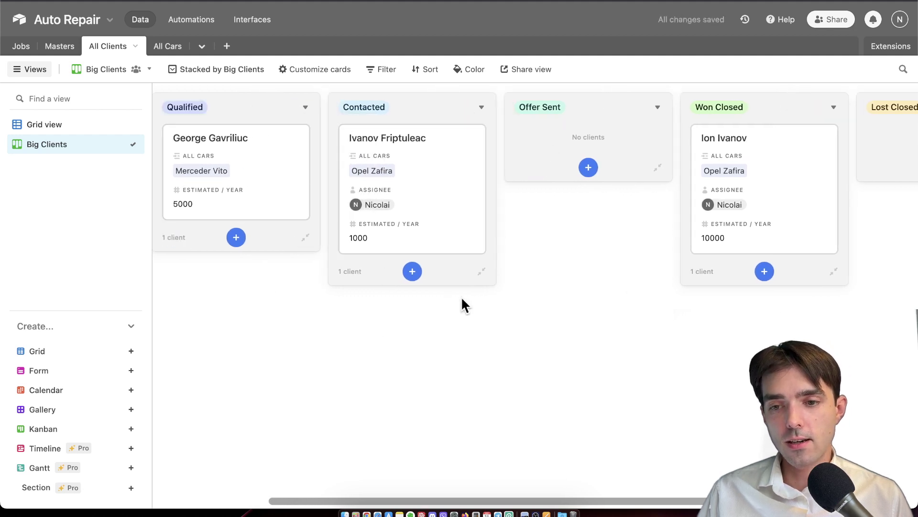
scroll(371, 361, "left", 3)
scroll(371, 361, "left", 1)
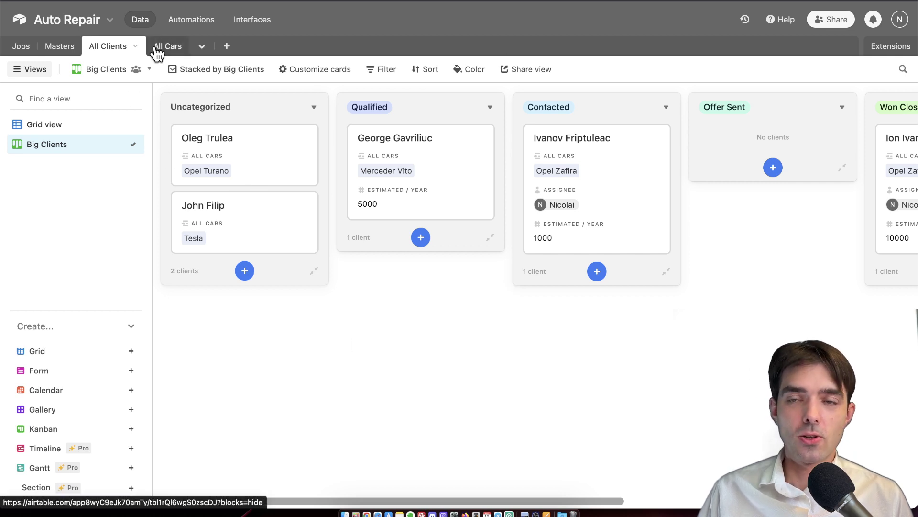
Create a Form view on the Jobs table and review its fields
left_click(22, 47)
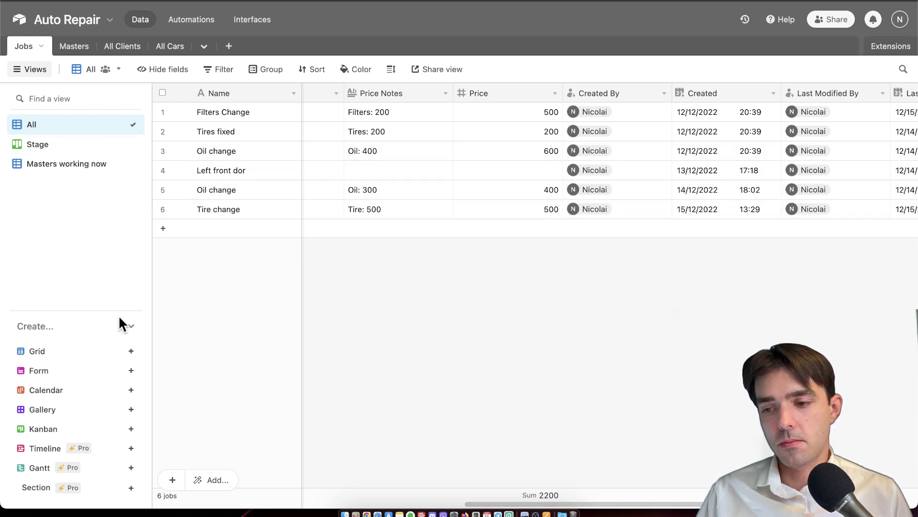
left_click(74, 374)
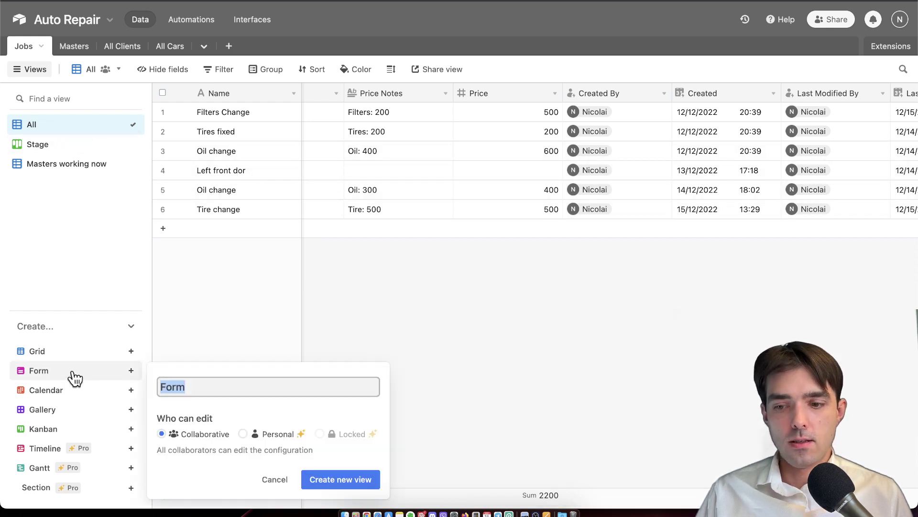
left_click(338, 476)
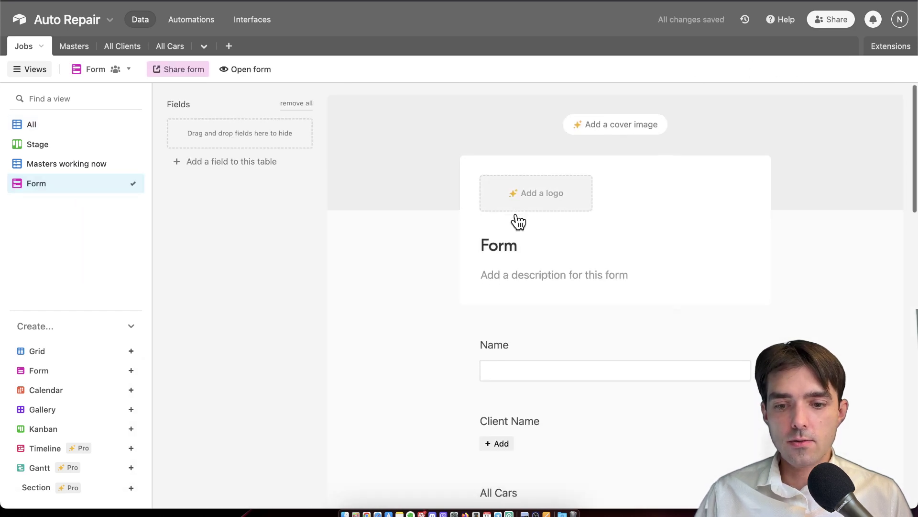
scroll(526, 213, "down", 5)
scroll(537, 344, "down", 2)
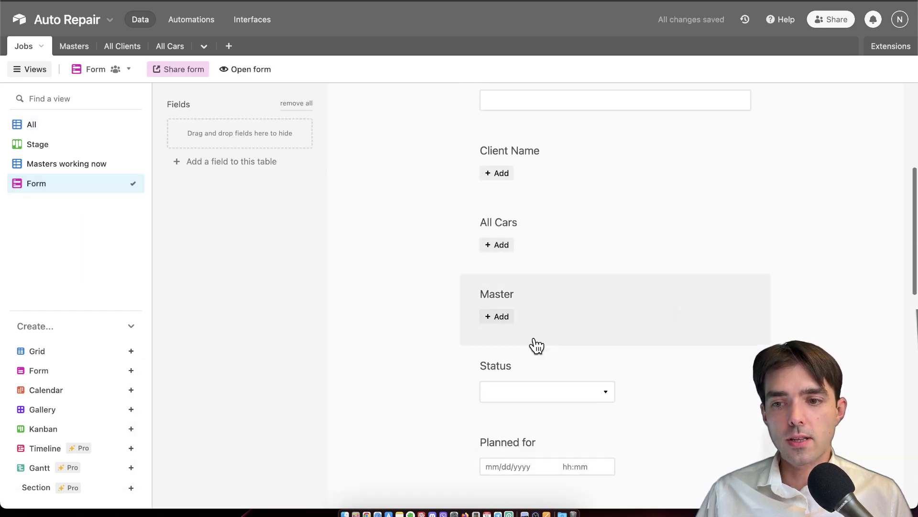
Preview the live jobs form, try its Name field, then return to the All grid
left_click(246, 70)
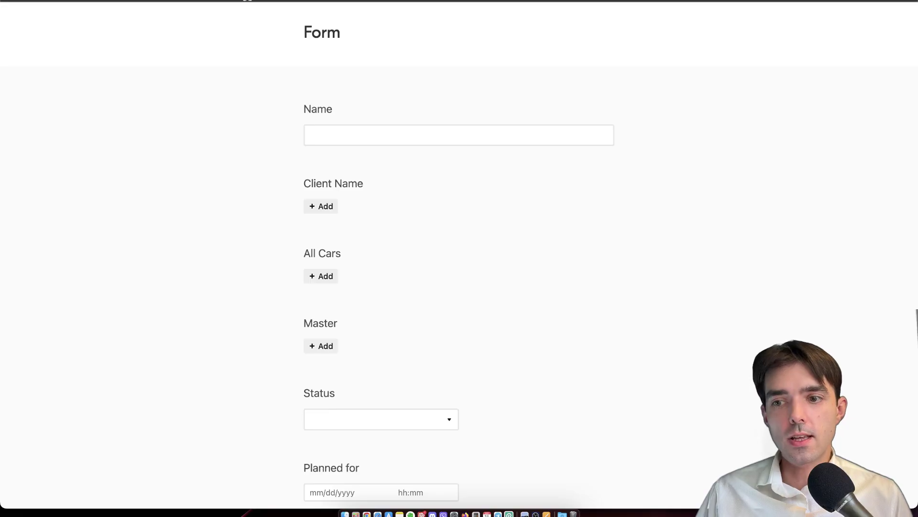
left_click(366, 131)
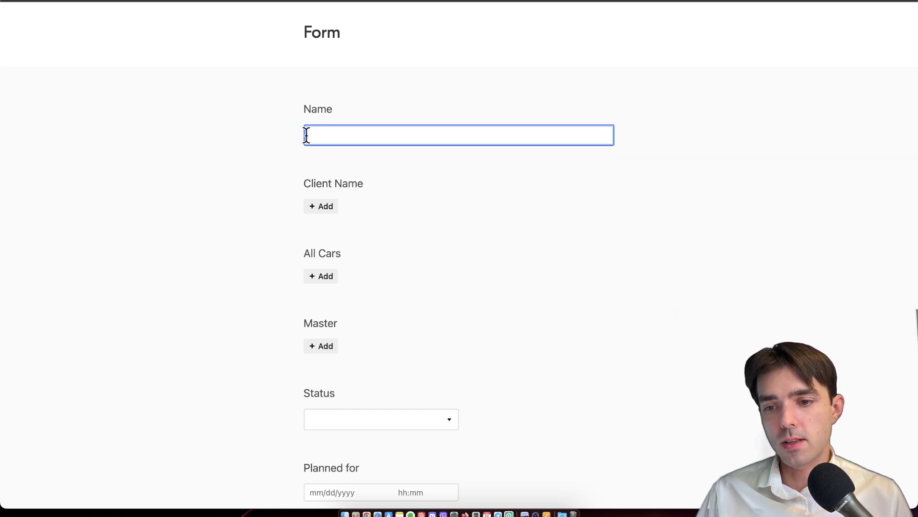
scroll(345, 421, "down", 3)
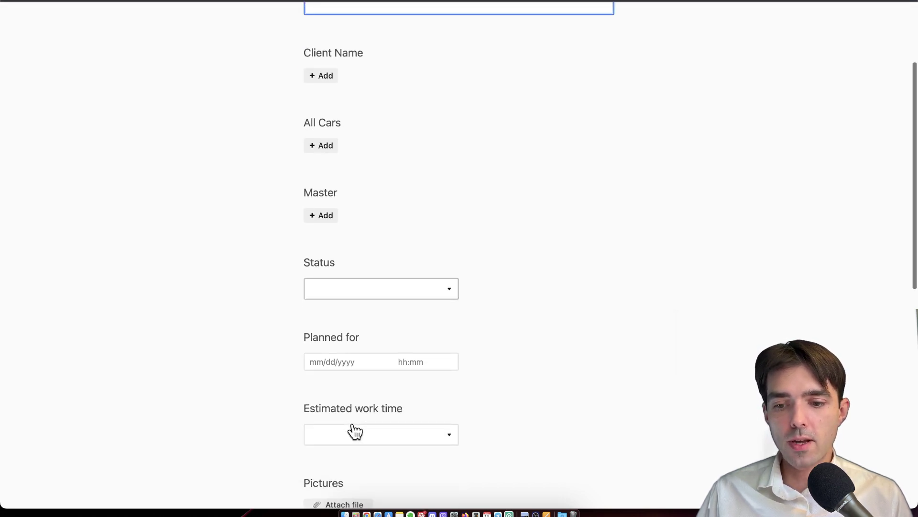
scroll(352, 431, "up", 3)
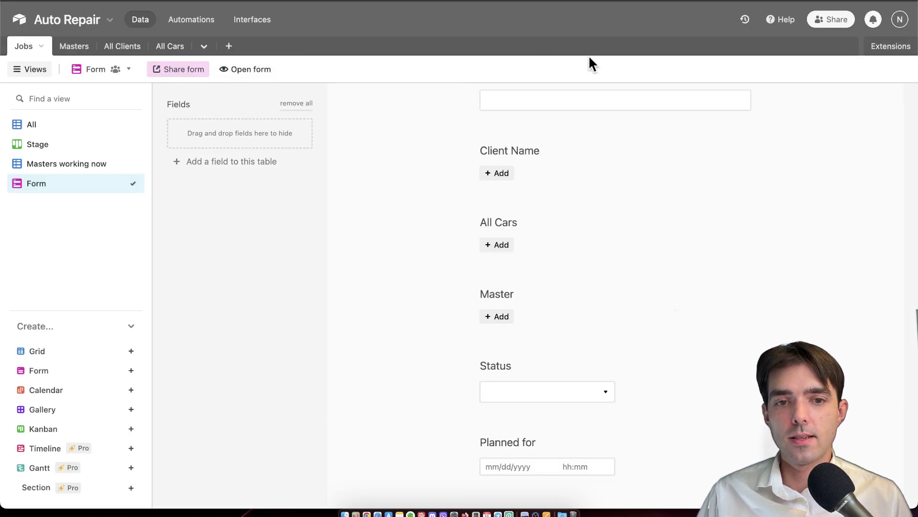
left_click(51, 124)
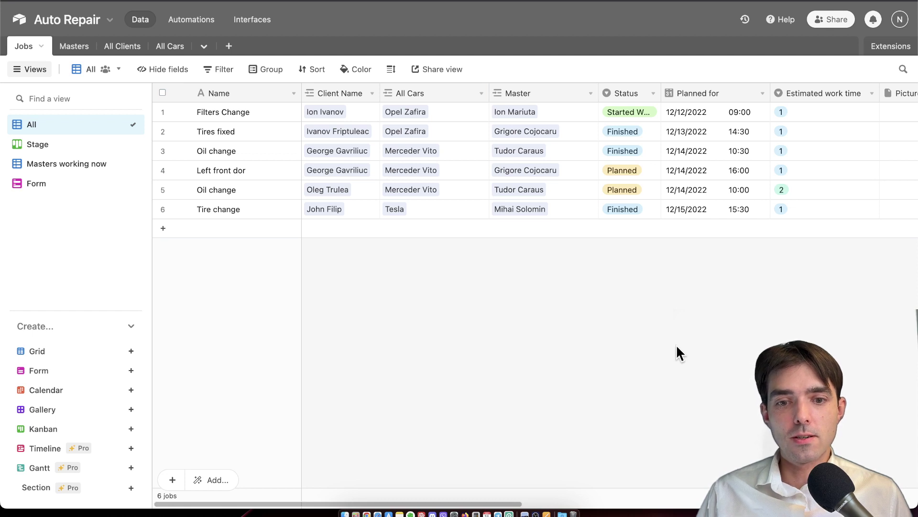
left_click(832, 151)
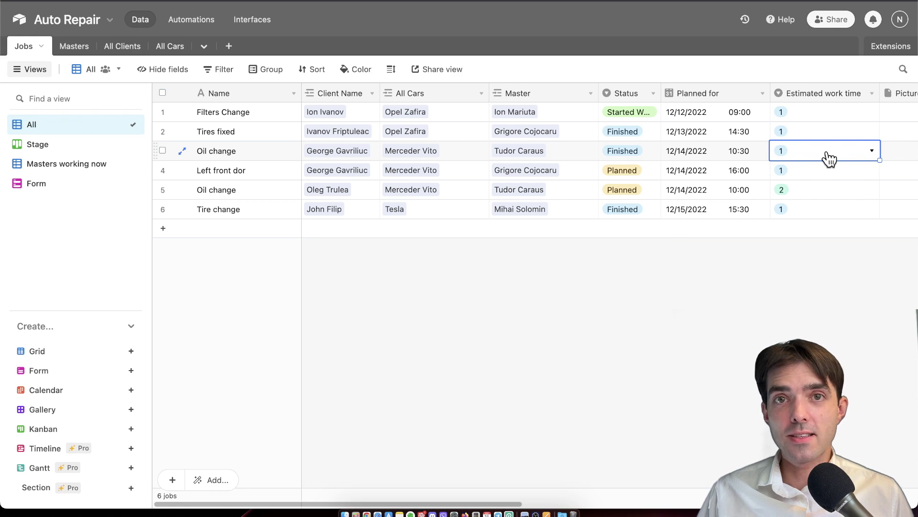
Load the Create Go 'Helping Entrepreneurs Grow' homepage in a new tab and scroll down it
key("super+t")
type("c")
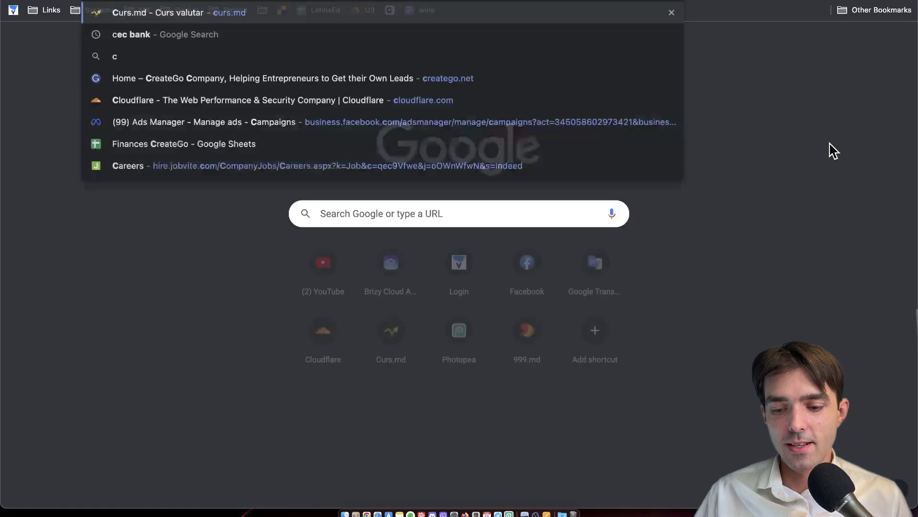
type("reatego")
key("Return")
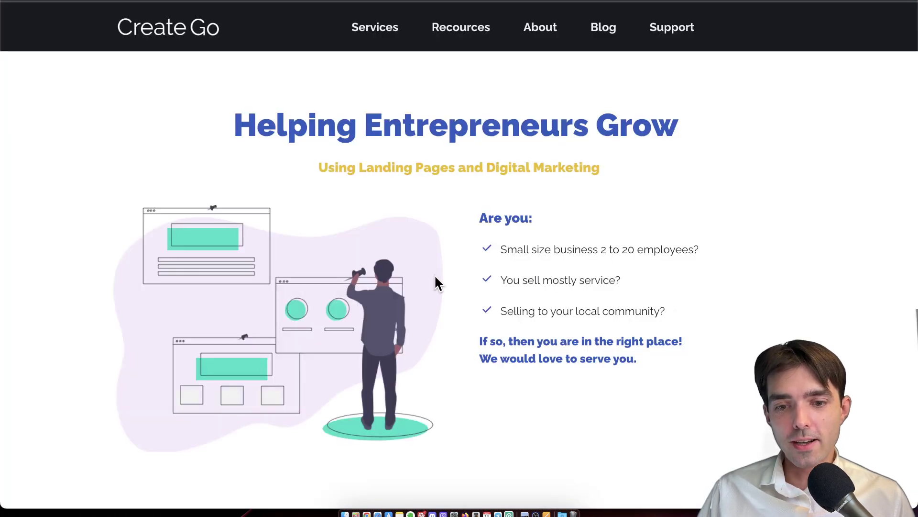
scroll(438, 282, "down", 1)
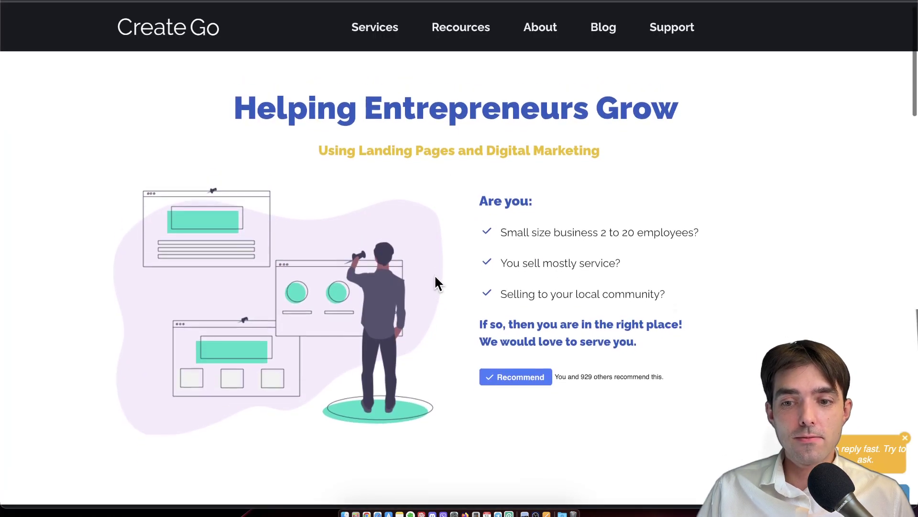